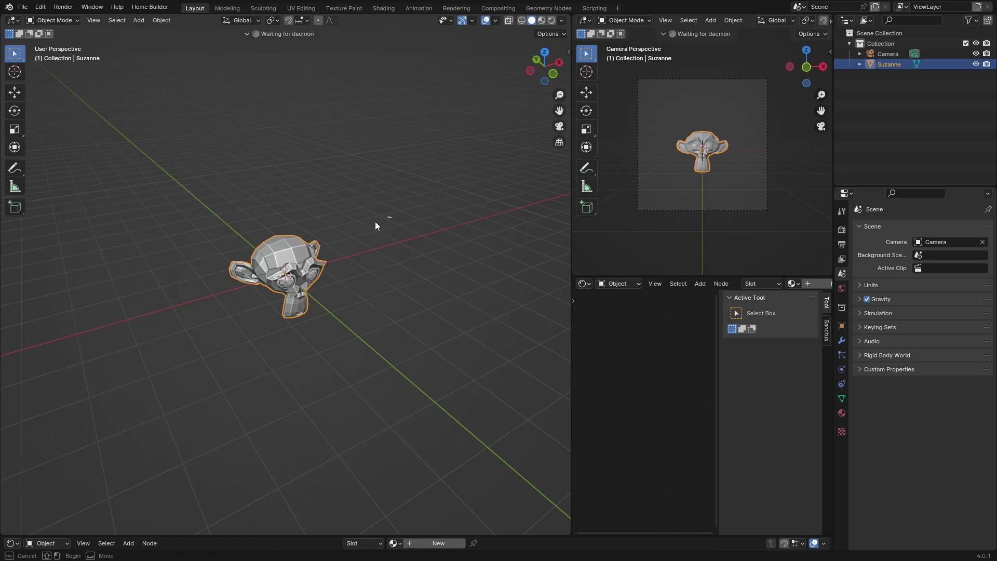
# - Delete Suzanne and add a mesh plane in its place
pyautogui.press('Delete')
pyautogui.hotkey('shift', 'a')
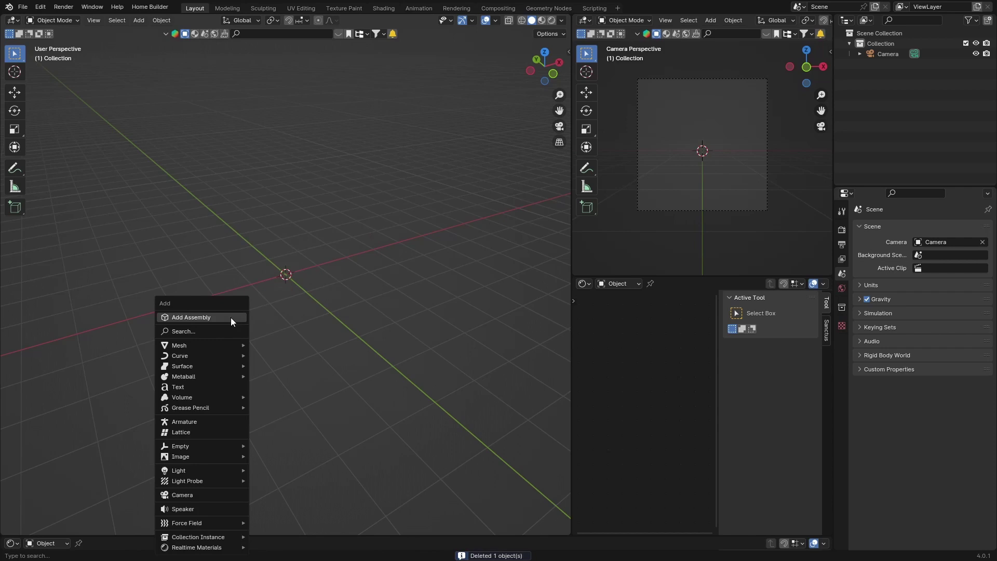
pyautogui.moveTo(210, 345)
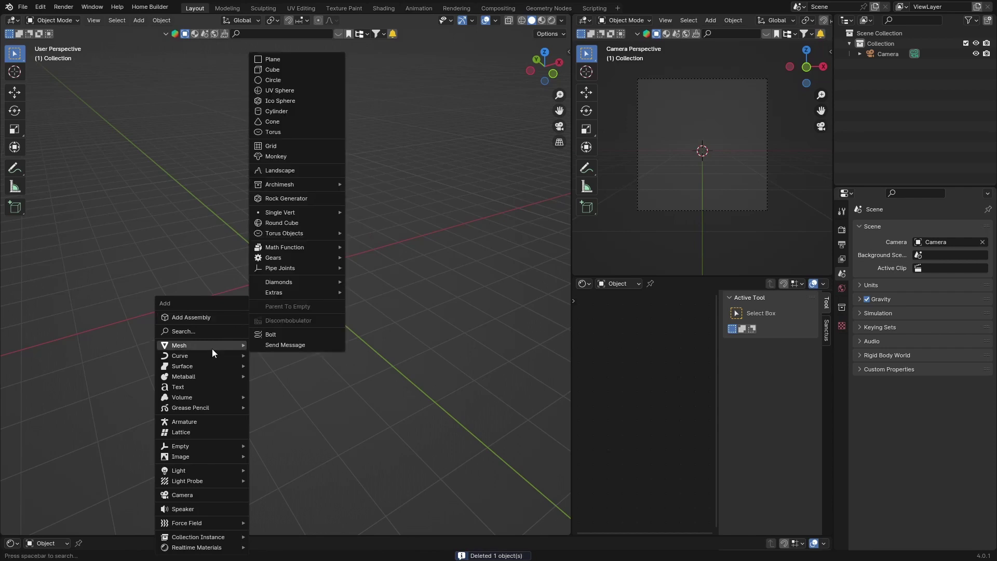
pyautogui.click(271, 60)
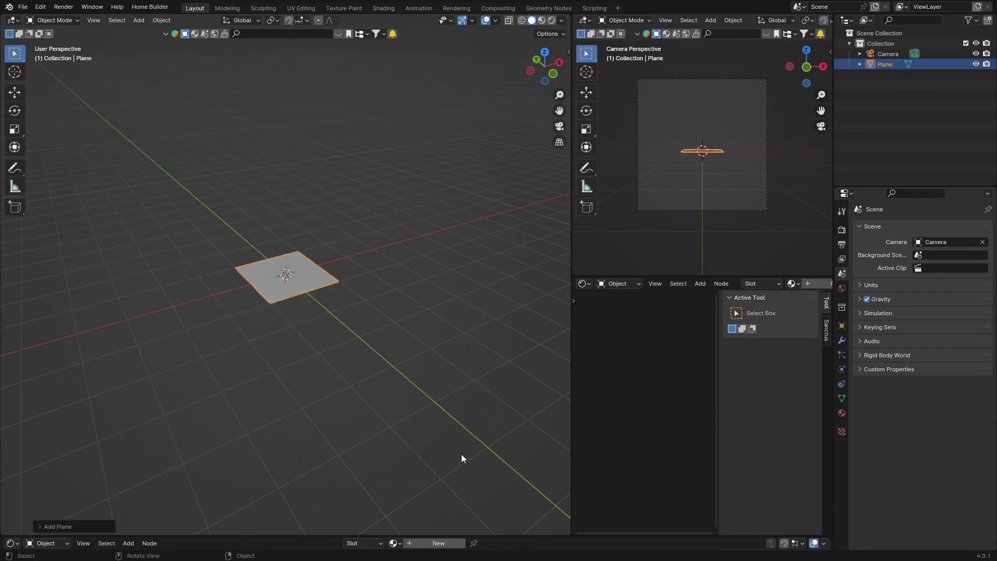
# - Rotate the plane 90° around X so it stands upright facing the view
pyautogui.moveTo(289, 373); pyautogui.dragTo(247, 380, button='middle')
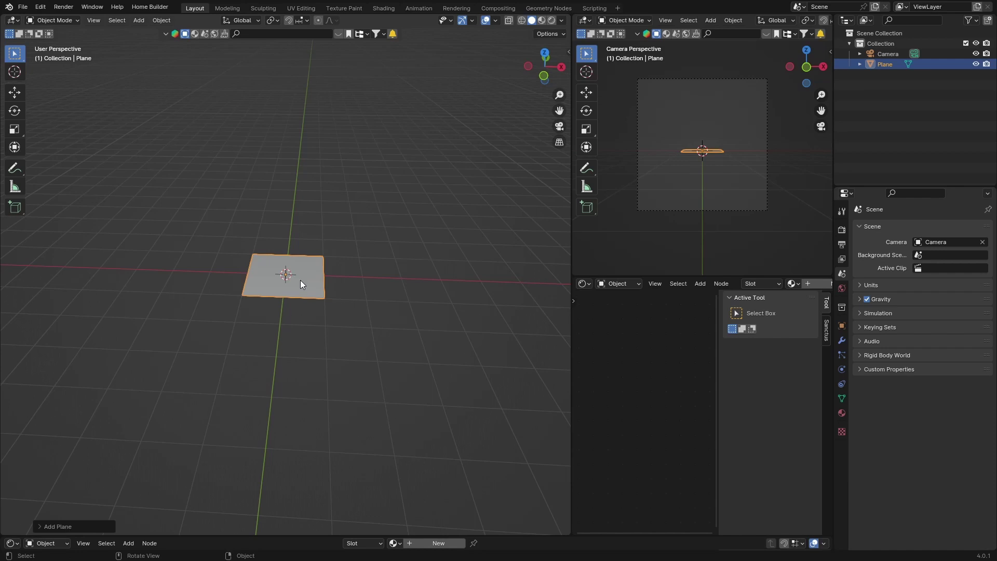
pyautogui.press('r')
pyautogui.write('x')
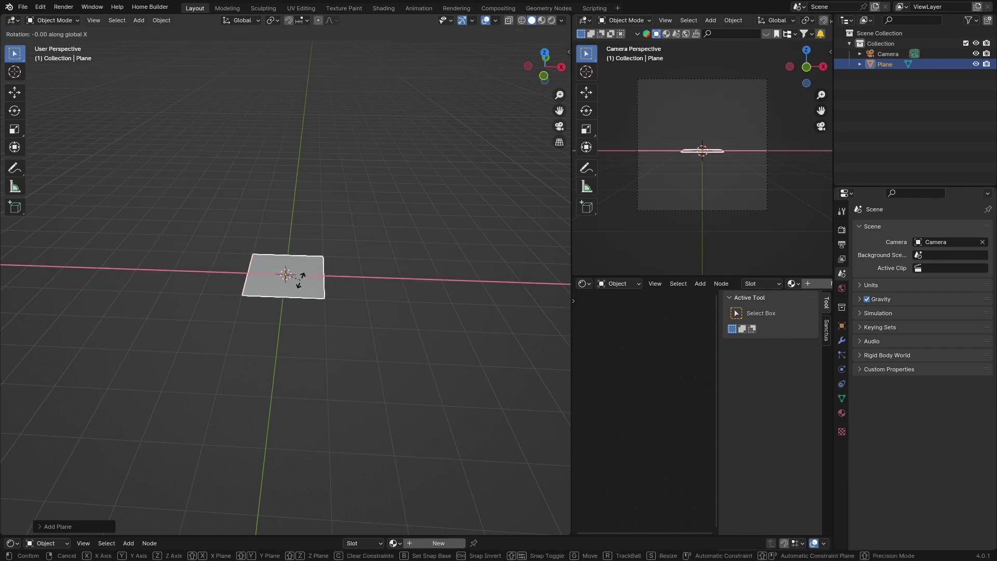
pyautogui.write('90')
pyautogui.press('Return')
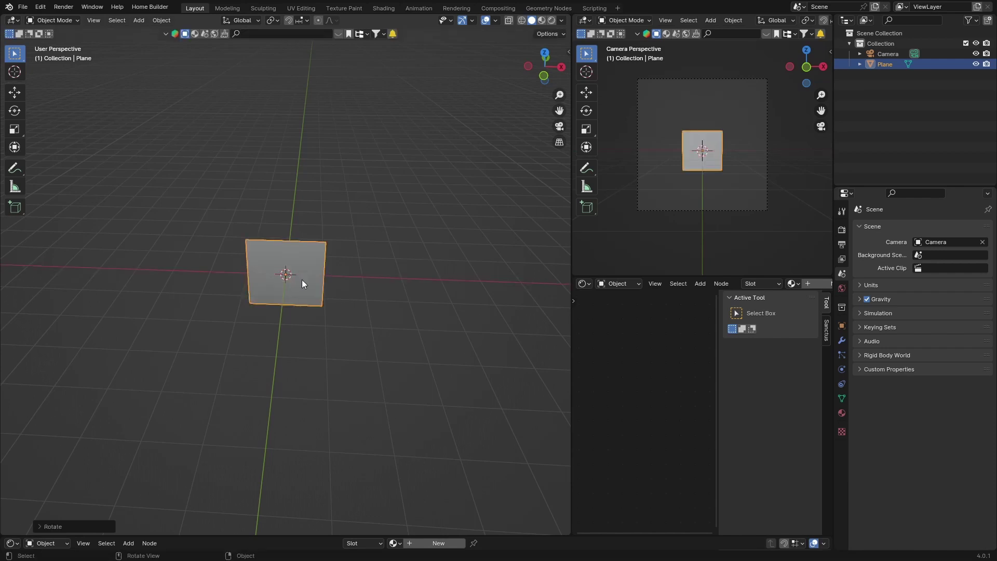
pyautogui.moveTo(323, 258); pyautogui.dragTo(330, 237, button='middle')
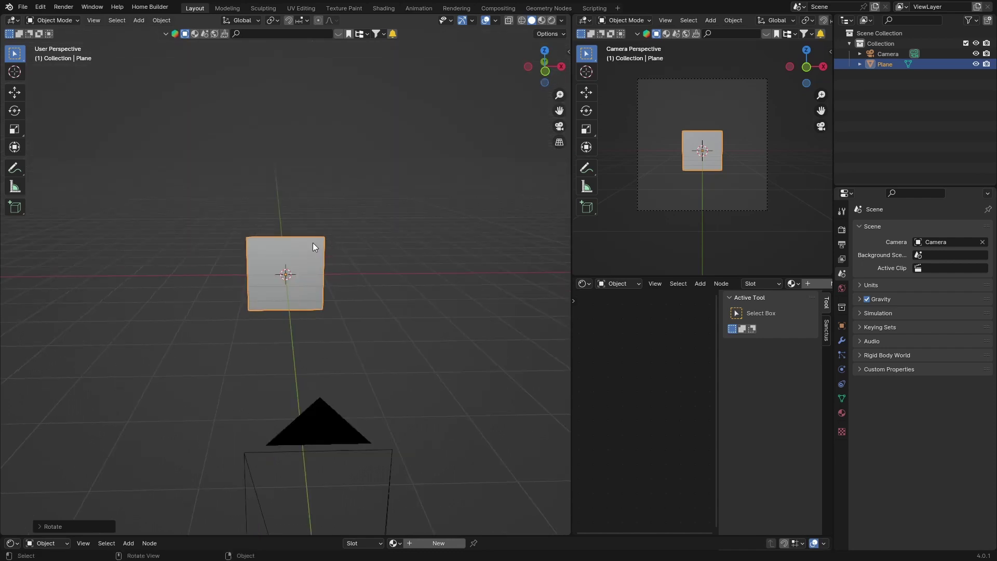
# - Enlarge the plane, stretch it to 1.566 along X, and enter Edit Mode
pyautogui.press('s')
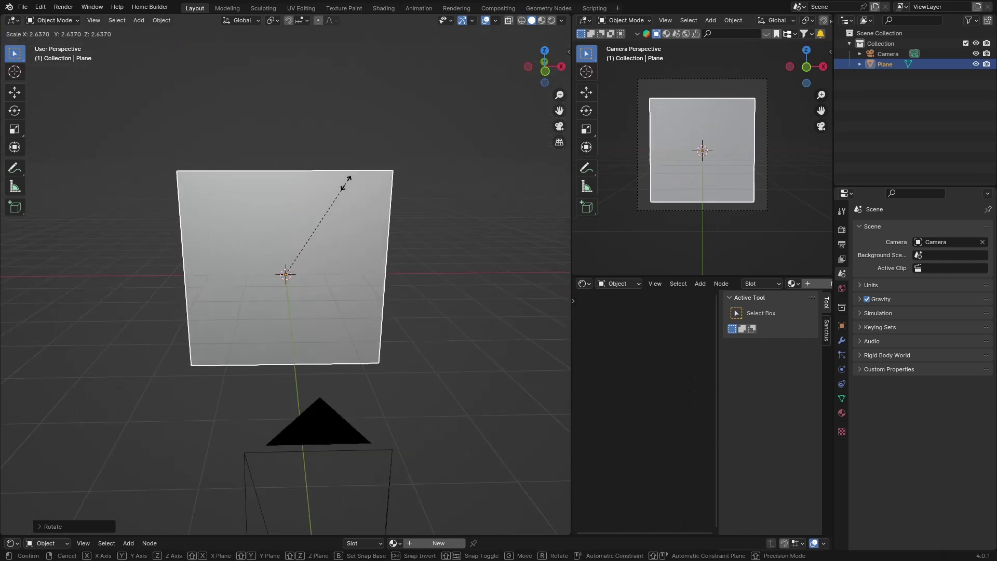
pyautogui.click(348, 182)
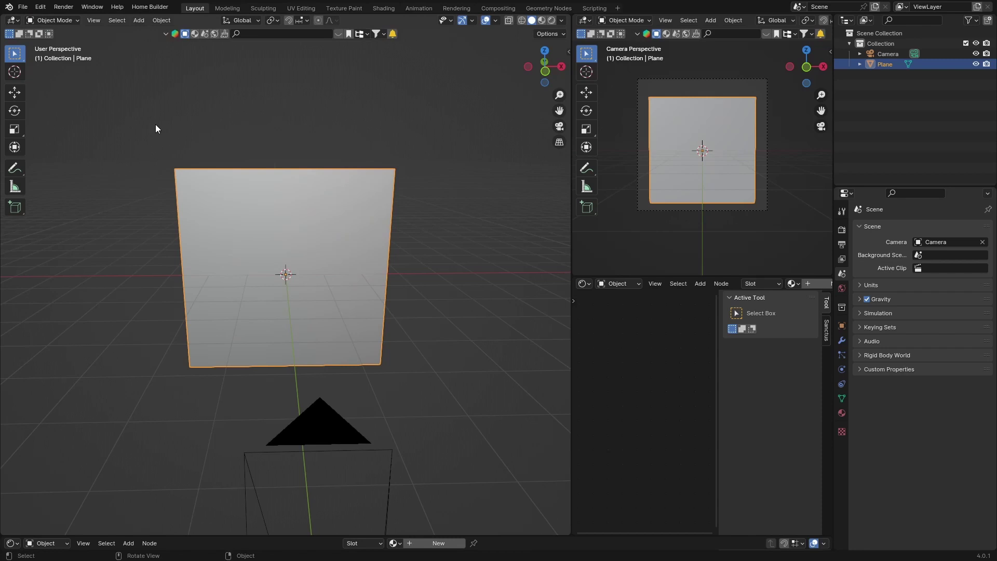
pyautogui.click(15, 129)
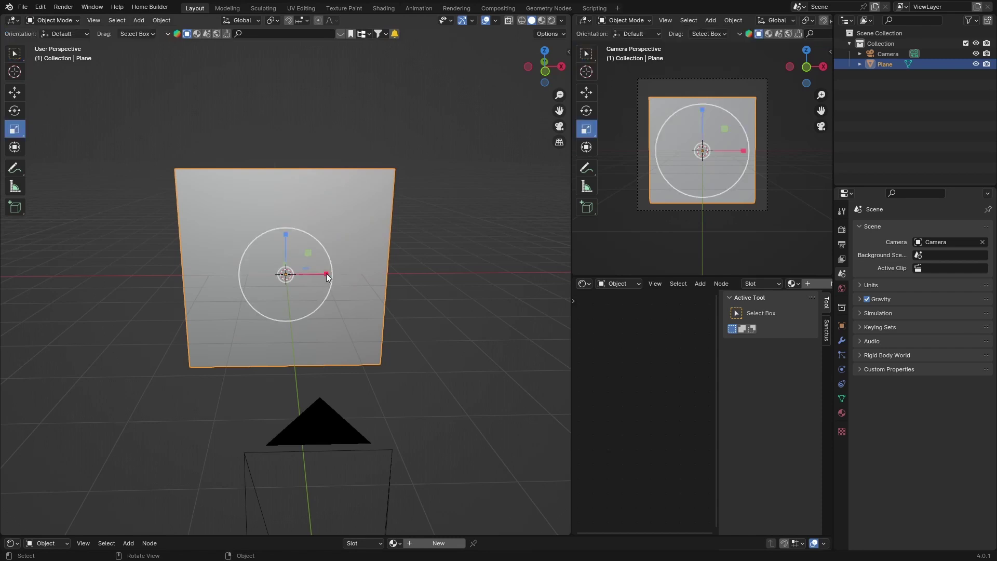
pyautogui.moveTo(326, 273); pyautogui.dragTo(351, 274)
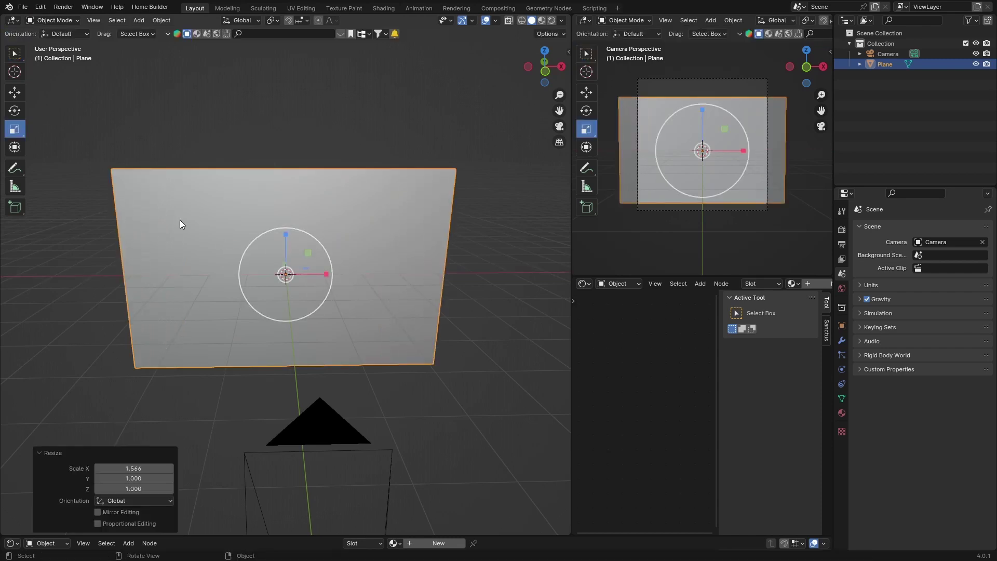
pyautogui.press('Tab')
# - Subdivide the plane with 40 cuts, then box-select the top row of vertices
pyautogui.rightClick(158, 207)
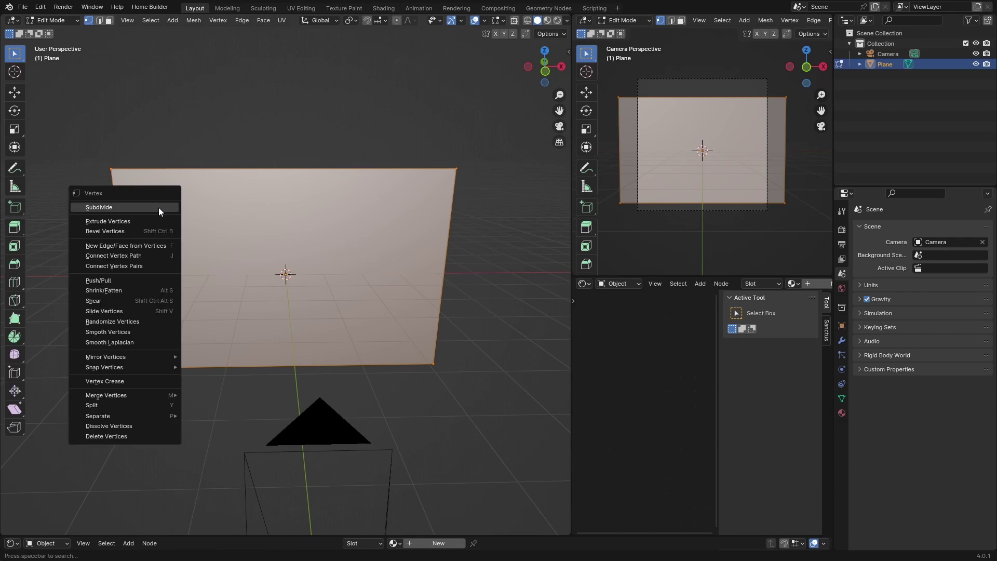
pyautogui.click(129, 207)
pyautogui.click(134, 454)
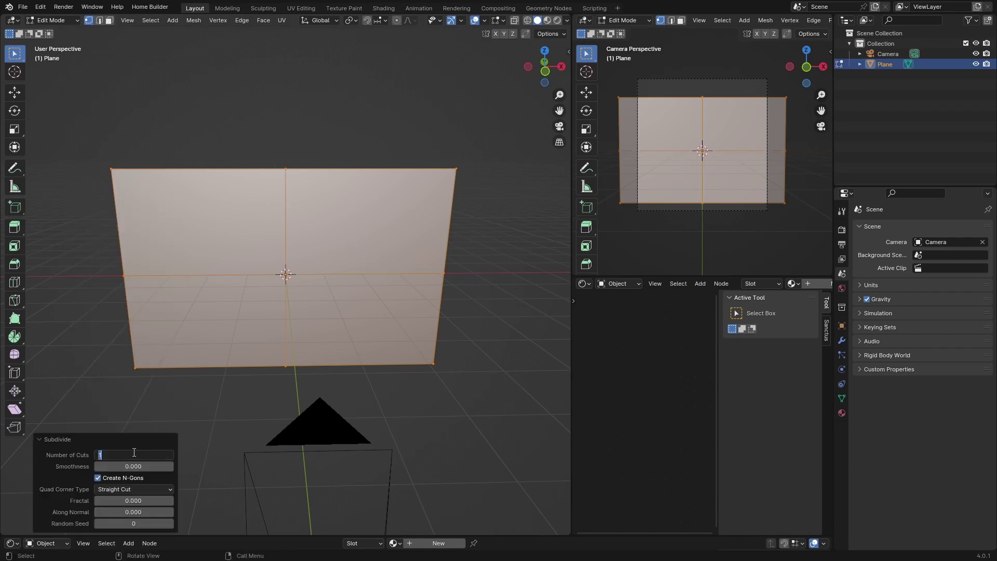
pyautogui.write('40')
pyautogui.press('Return')
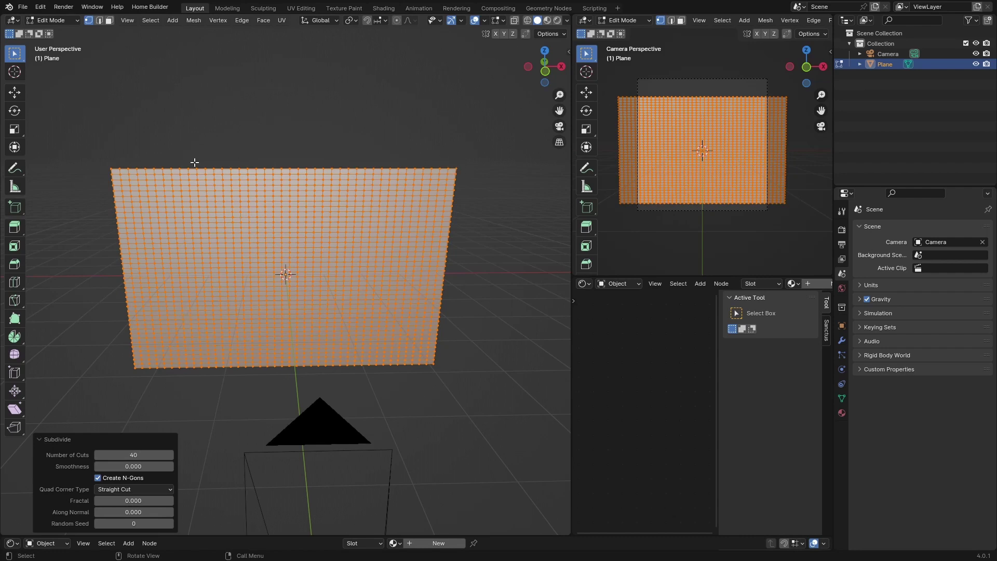
pyautogui.moveTo(105, 159); pyautogui.dragTo(468, 170)
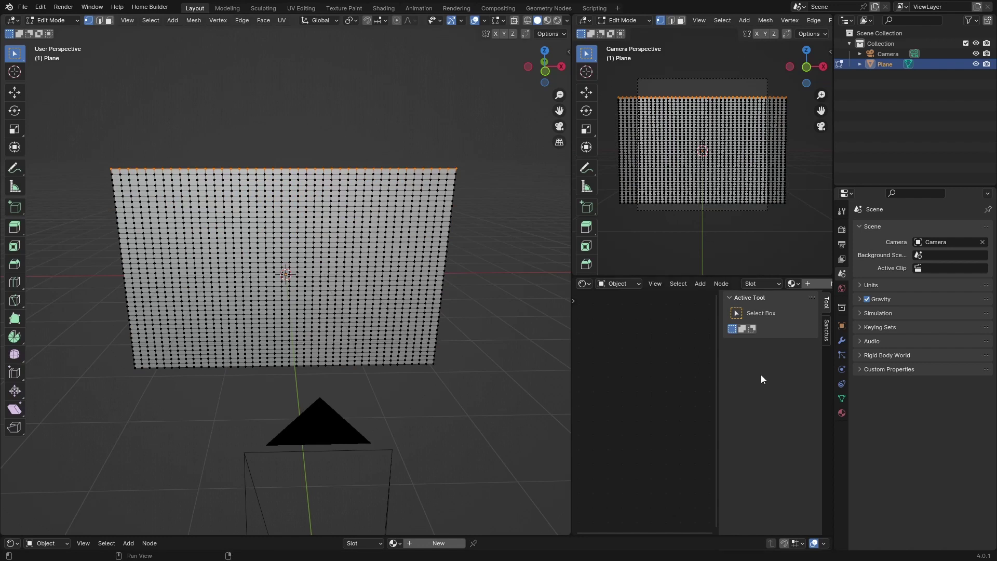
# - Add a vertex group, then create Basis and Key 1 shape keys in Object Mode
pyautogui.click(840, 398)
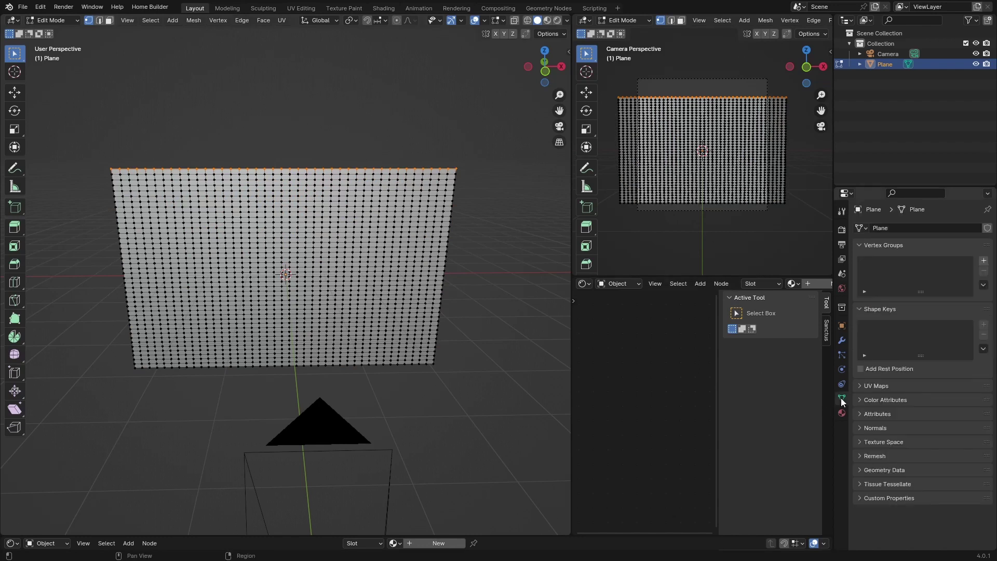
pyautogui.click(983, 262)
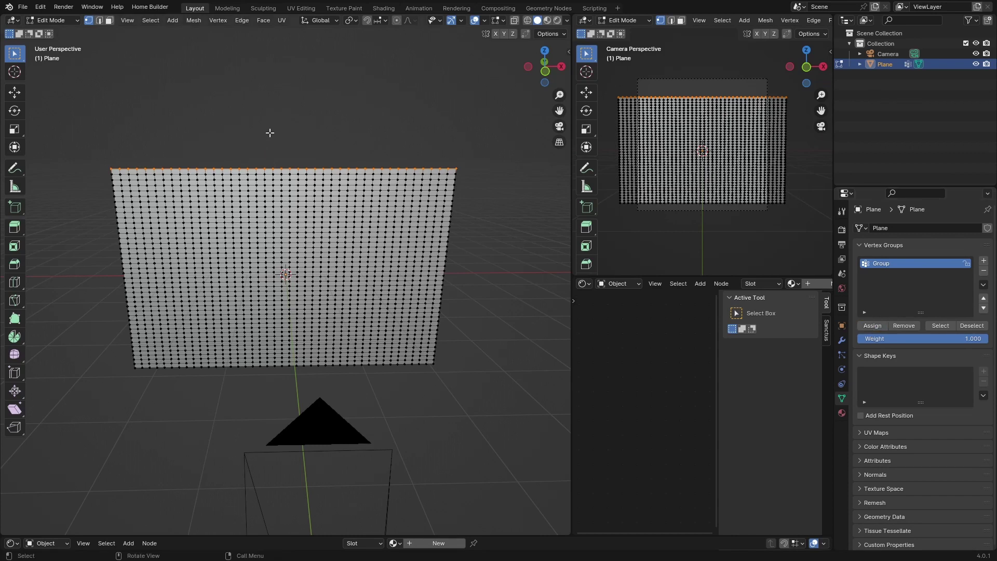
pyautogui.press('Tab')
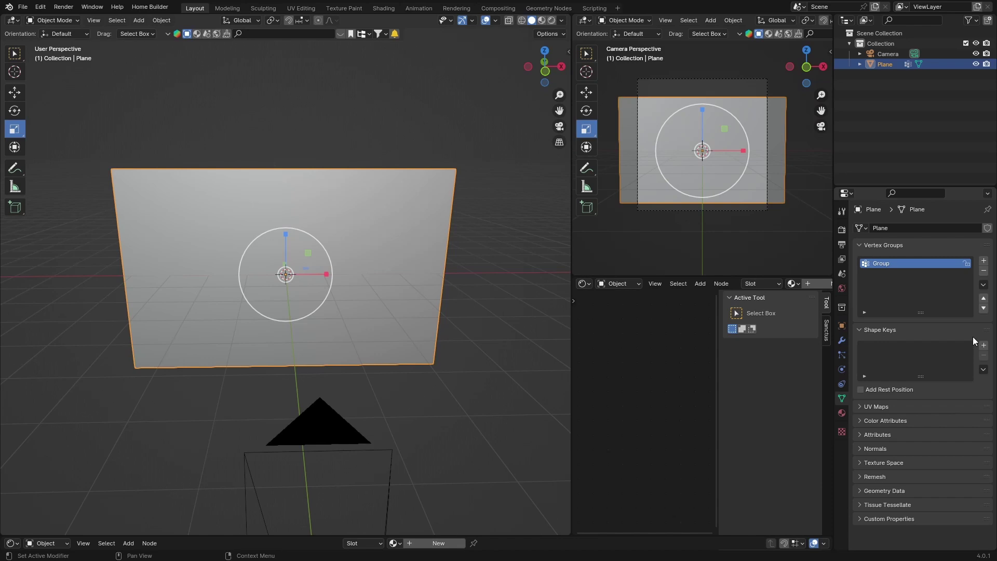
pyautogui.click(983, 344)
pyautogui.click(983, 344)
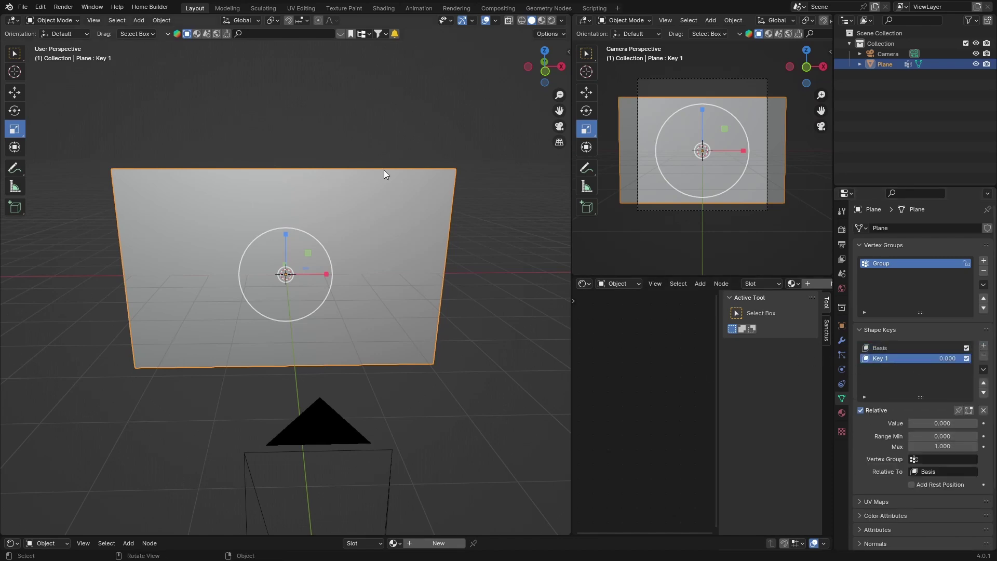
# - In Edit Mode, scale the top vertex row down to 0.386 for Key 1
pyautogui.press('Tab')
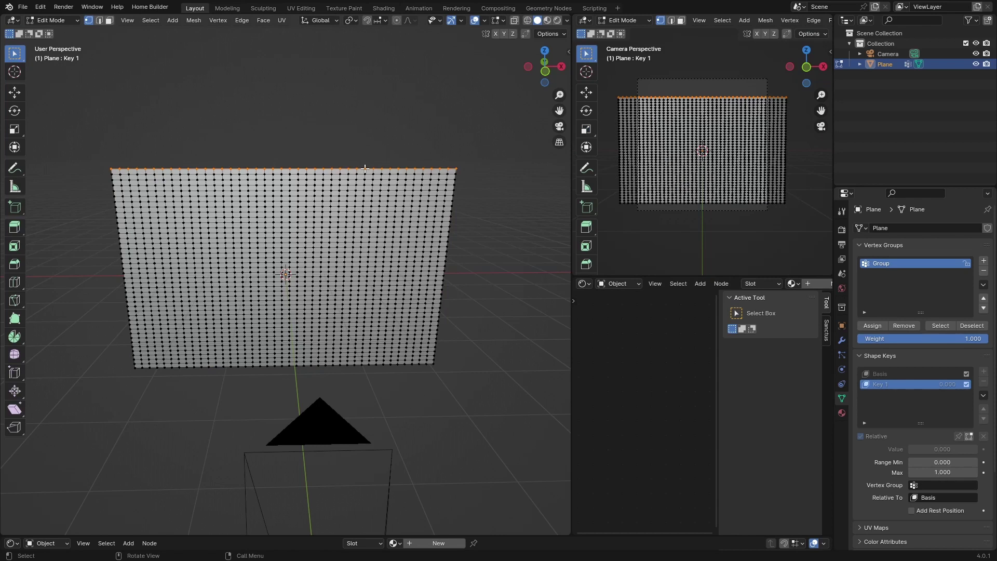
pyautogui.press('s')
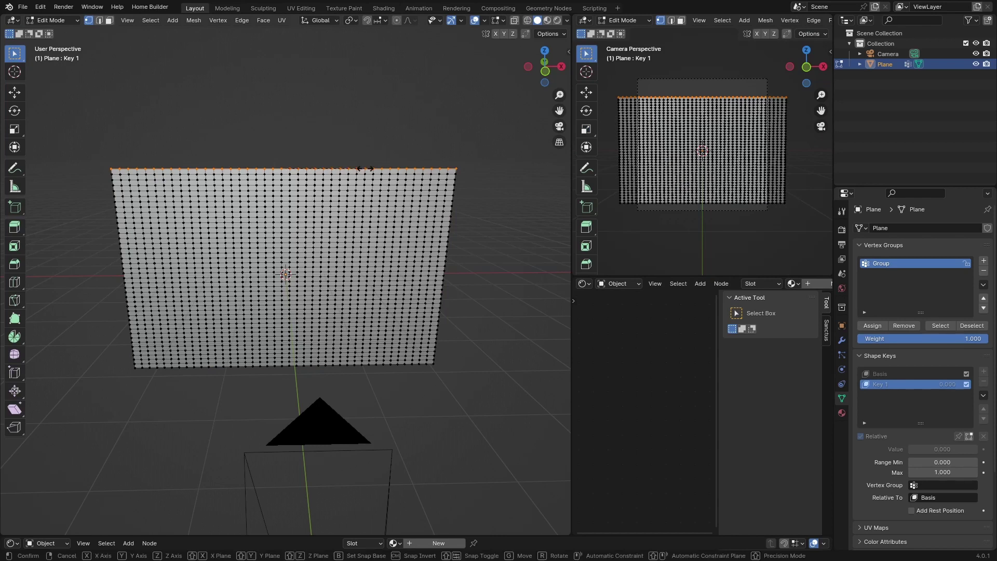
pyautogui.click(316, 167)
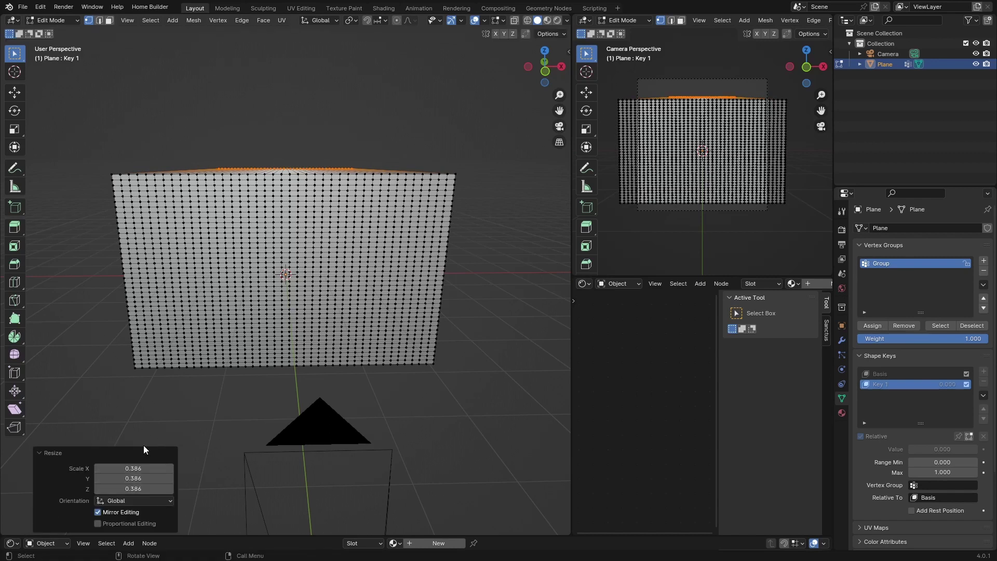
# - Back in Object Mode, turn the bottom Shader Editor into a taller Timeline
pyautogui.press('Tab')
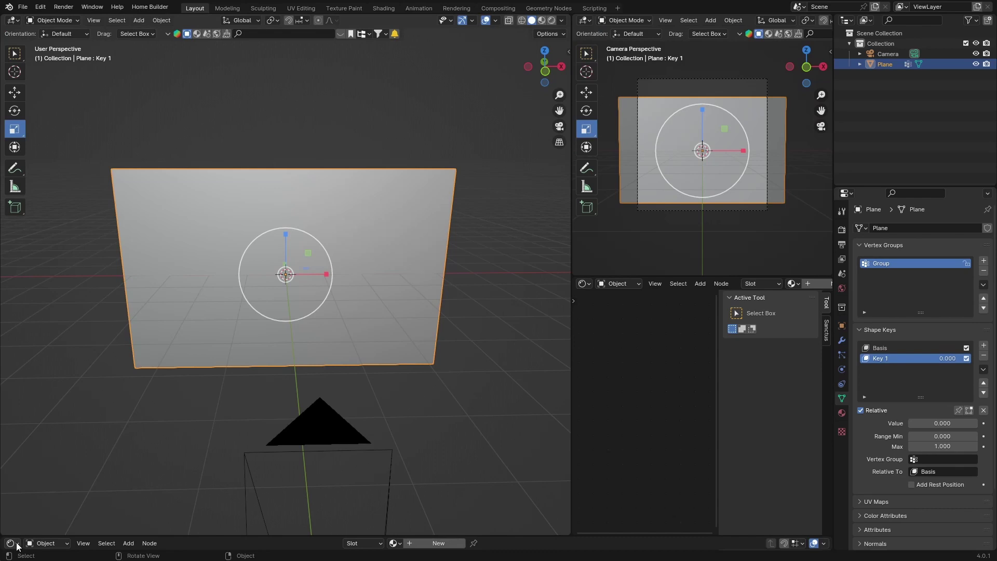
pyautogui.click(16, 543)
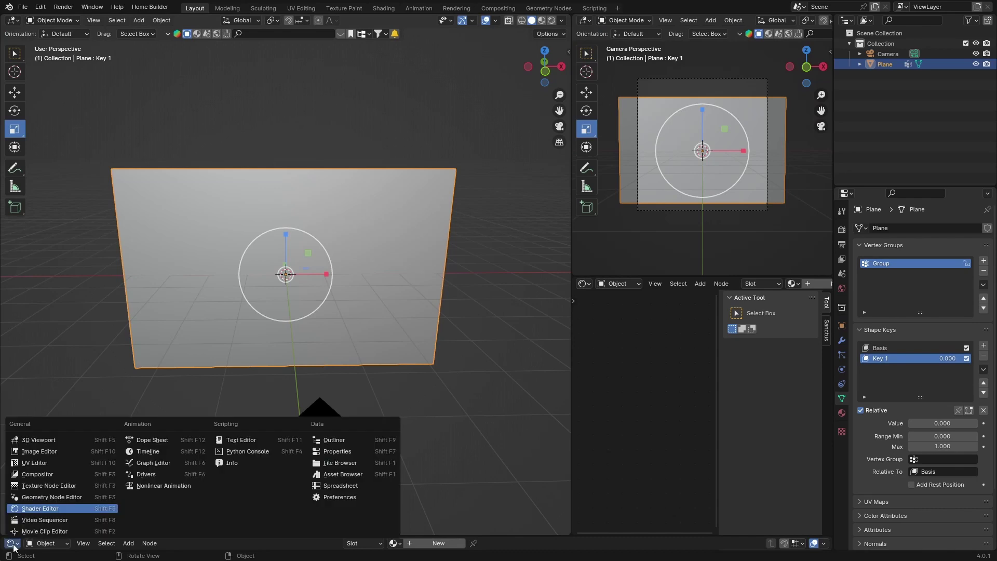
pyautogui.click(138, 453)
pyautogui.click(139, 532)
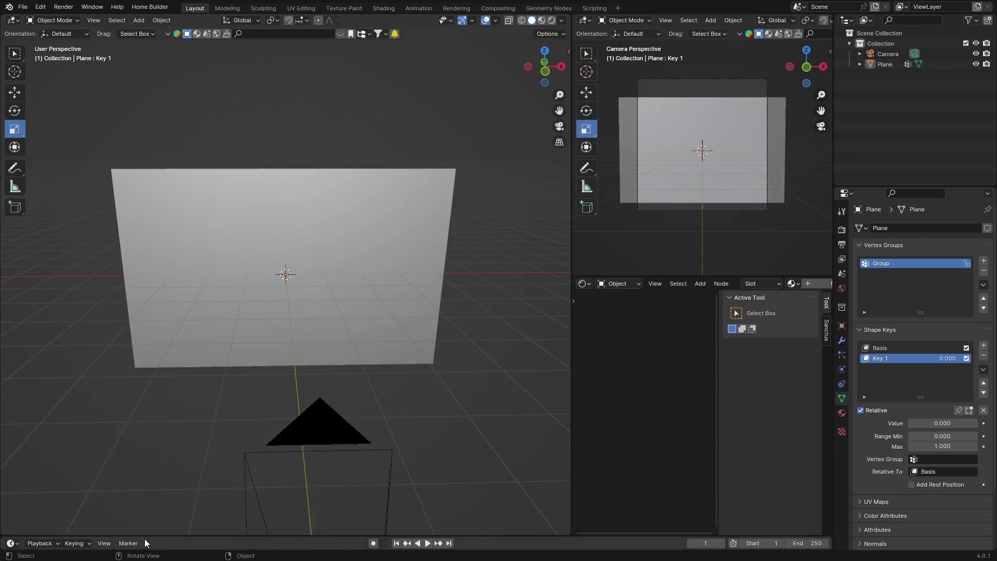
pyautogui.moveTo(145, 538); pyautogui.dragTo(156, 362)
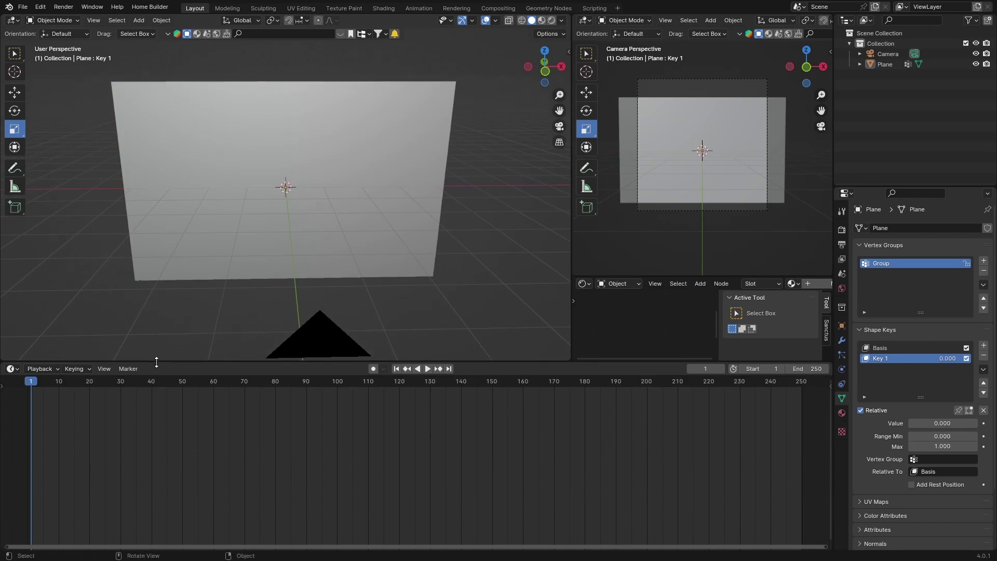
# - Reselect the plane and set the animation End frame to 100
pyautogui.click(192, 168)
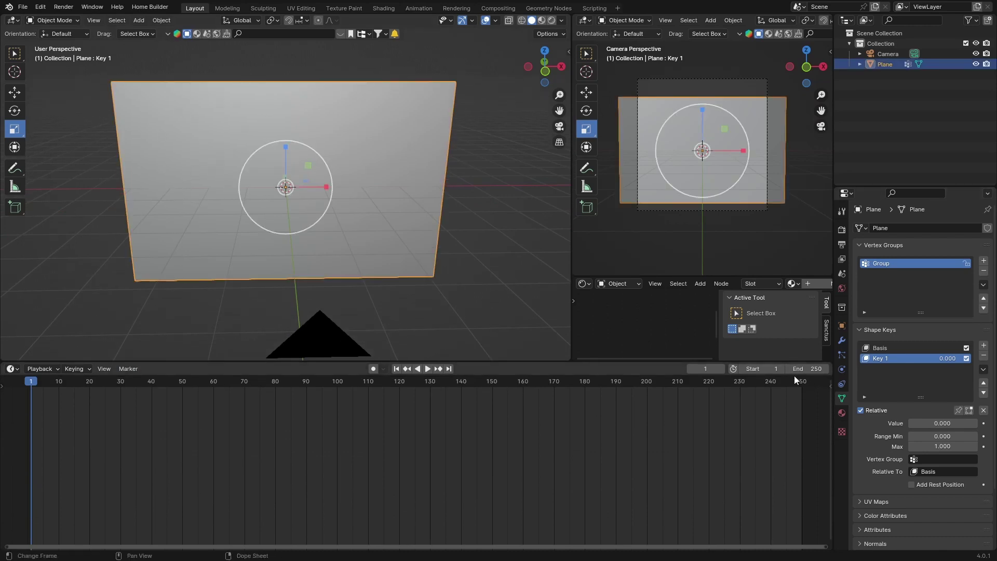
pyautogui.click(823, 367)
pyautogui.write('100')
pyautogui.press('Return')
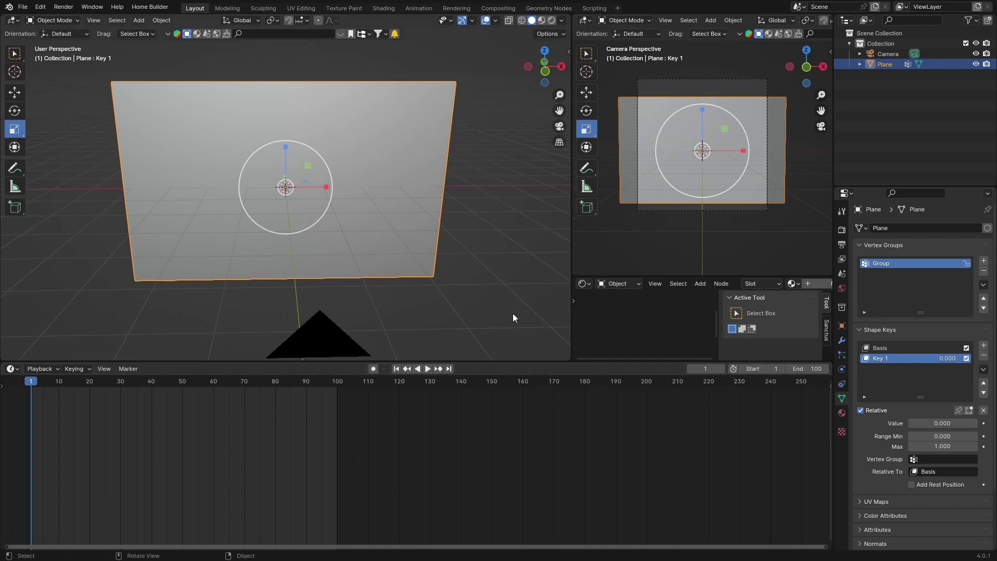
# - Keyframe Key 1 at 0.000 on frame 1 and at 1.000 on frame 100
pyautogui.click(984, 423)
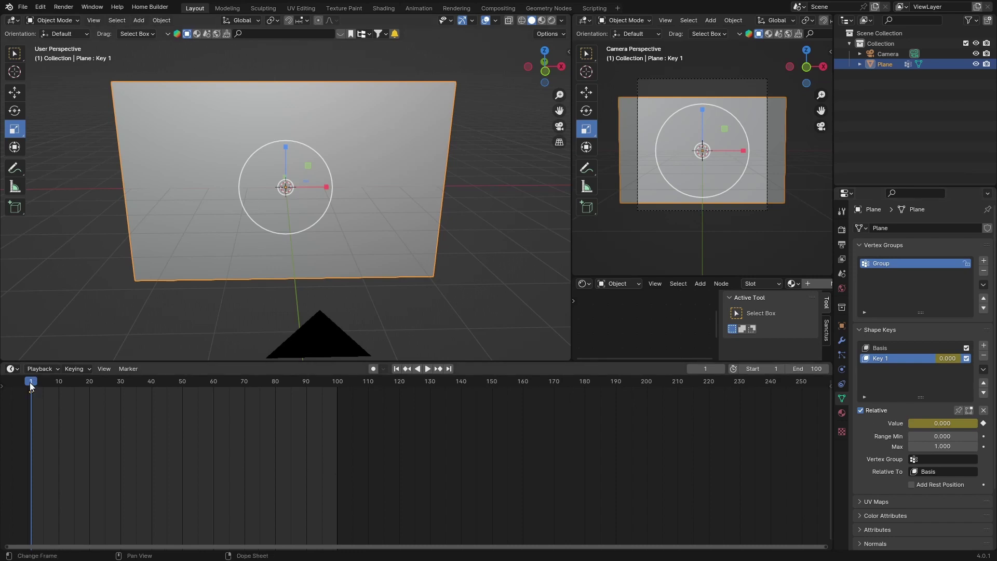
pyautogui.moveTo(30, 382); pyautogui.dragTo(338, 400)
pyautogui.moveTo(918, 423); pyautogui.dragTo(978, 423)
pyautogui.click(983, 423)
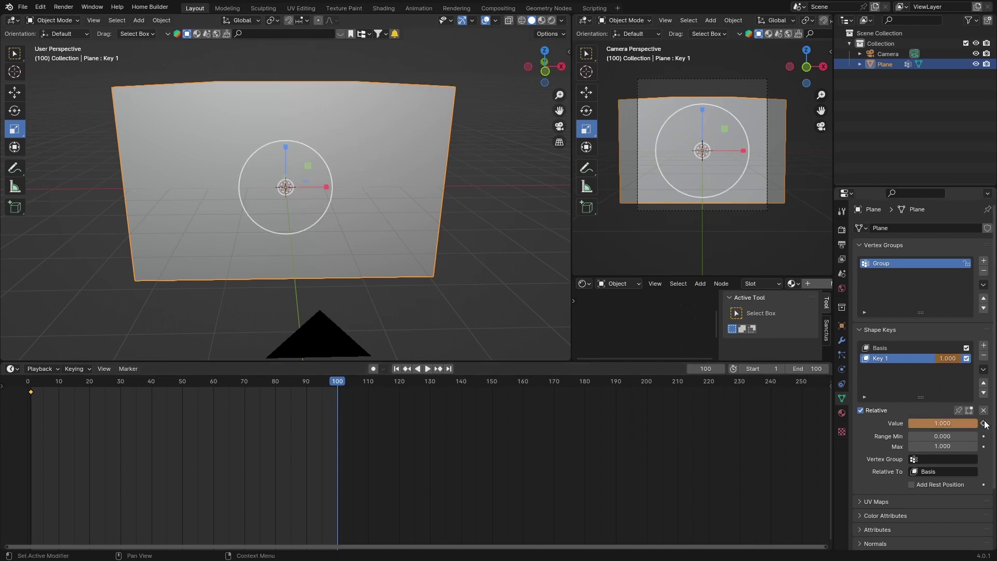
pyautogui.click(984, 423)
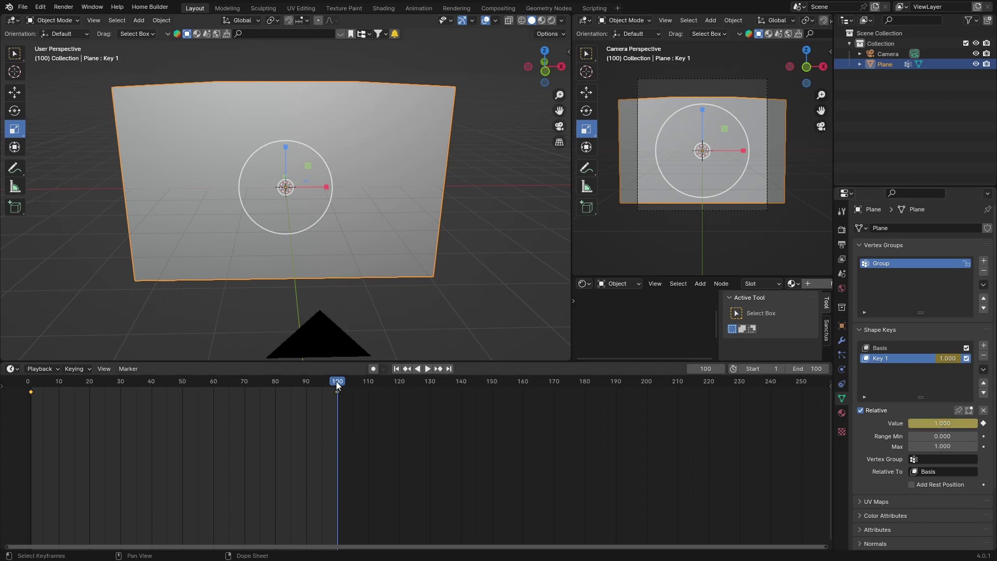
# - Rewind to frame 1 and play the shape key animation
pyautogui.moveTo(335, 381); pyautogui.dragTo(29, 388)
pyautogui.press('space')
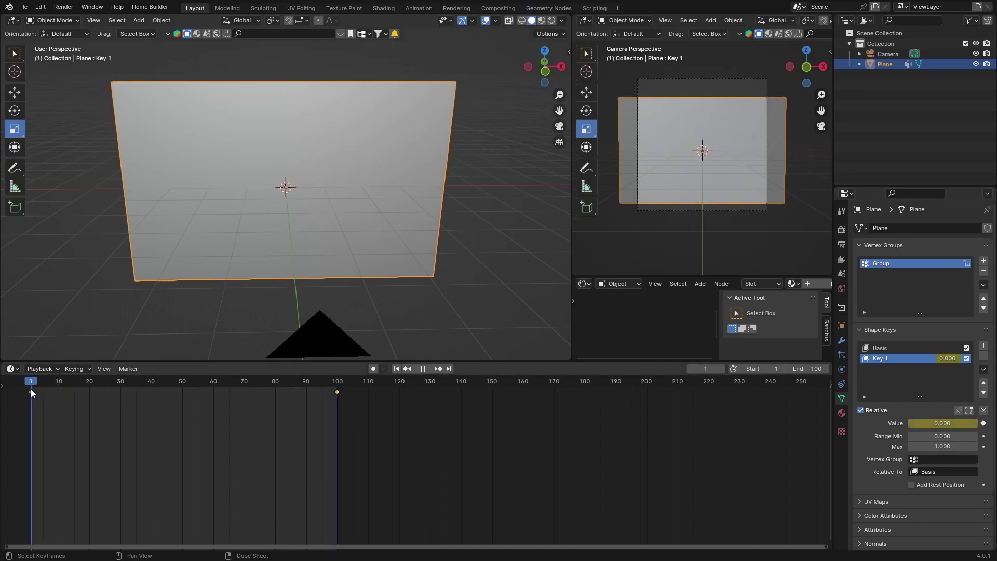
pyautogui.press('space')
# - Add Cloth physics to the plane and set its Shape Pin Group to 'Group'
pyautogui.click(842, 368)
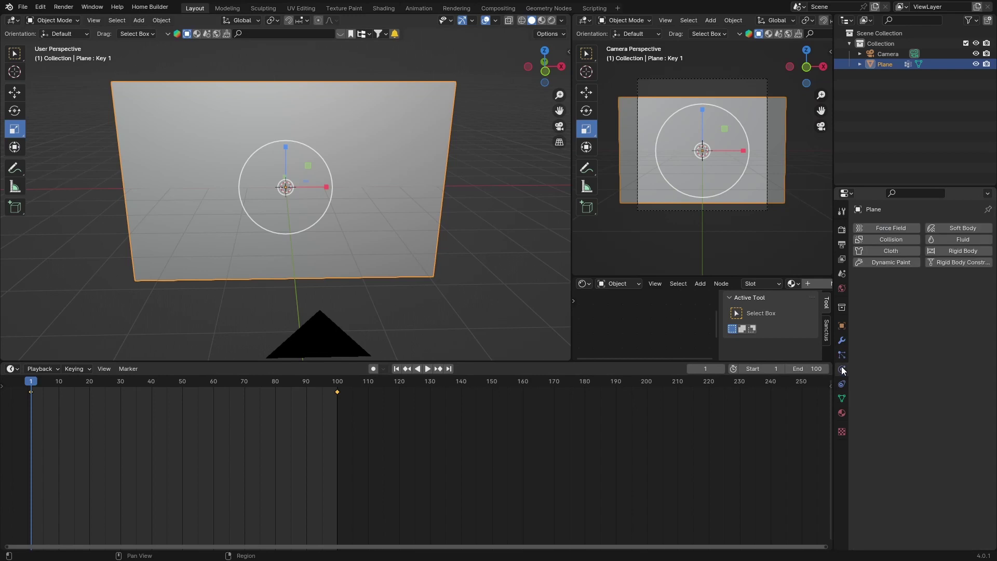
pyautogui.click(884, 254)
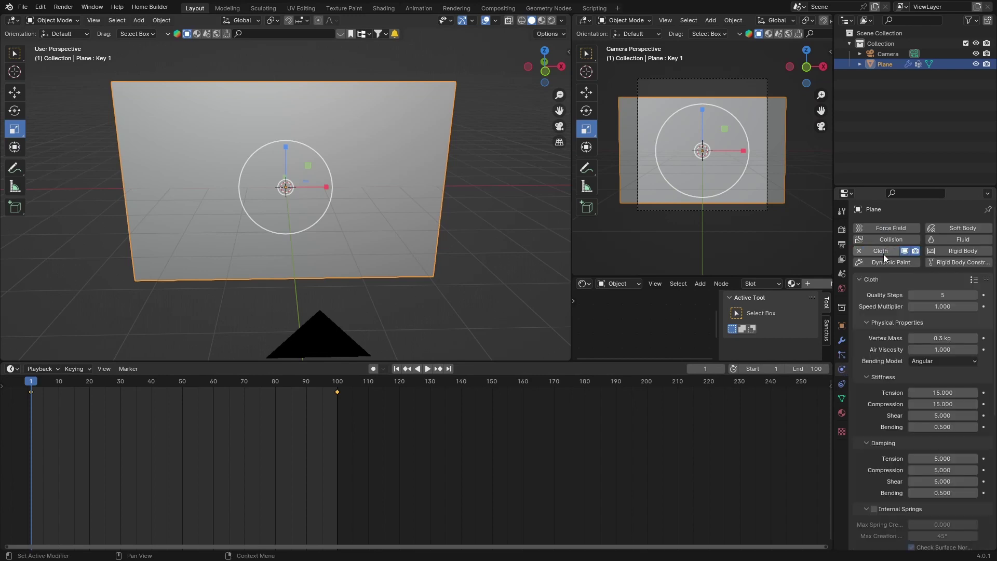
pyautogui.scroll(-10, 873, 379)
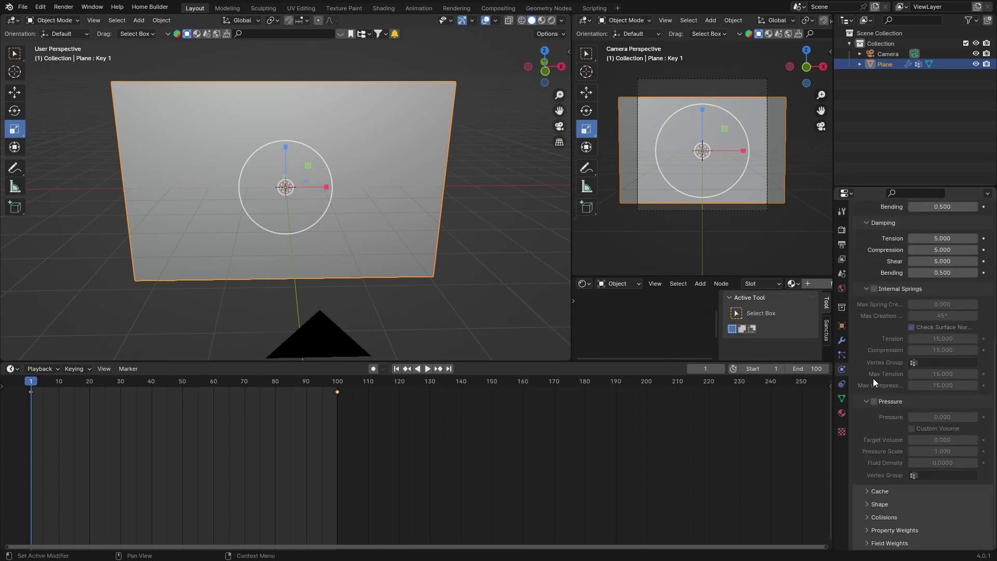
pyautogui.click(868, 506)
pyautogui.scroll(-4, 873, 501)
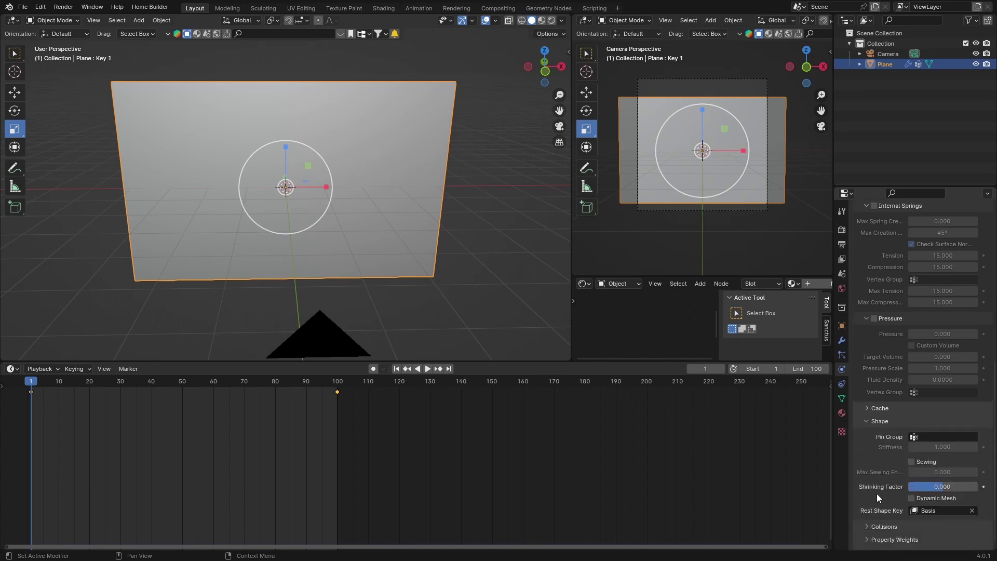
pyautogui.click(917, 436)
pyautogui.click(875, 450)
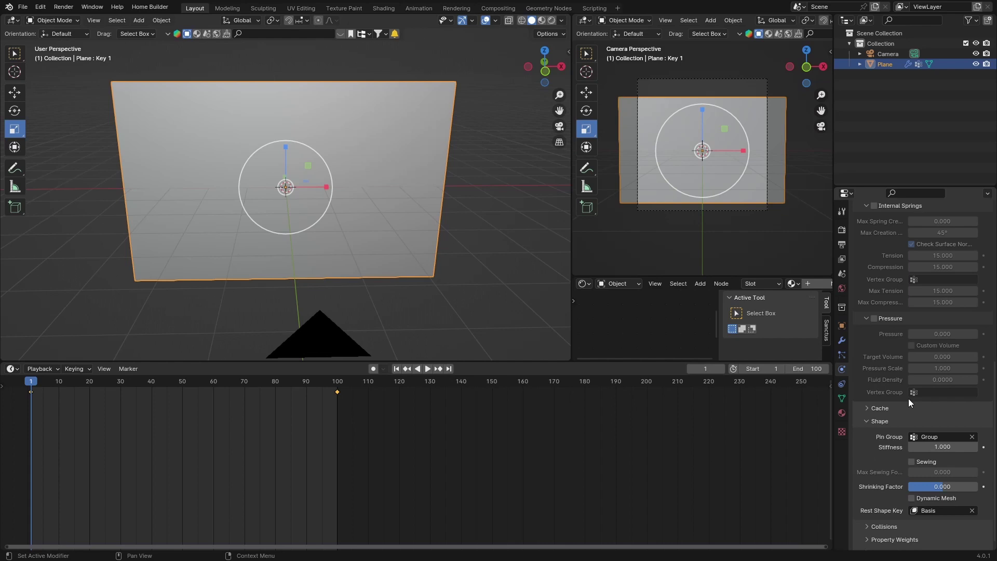
# - Add a Subdivision Surface modifier and shade the plane smooth
pyautogui.click(842, 340)
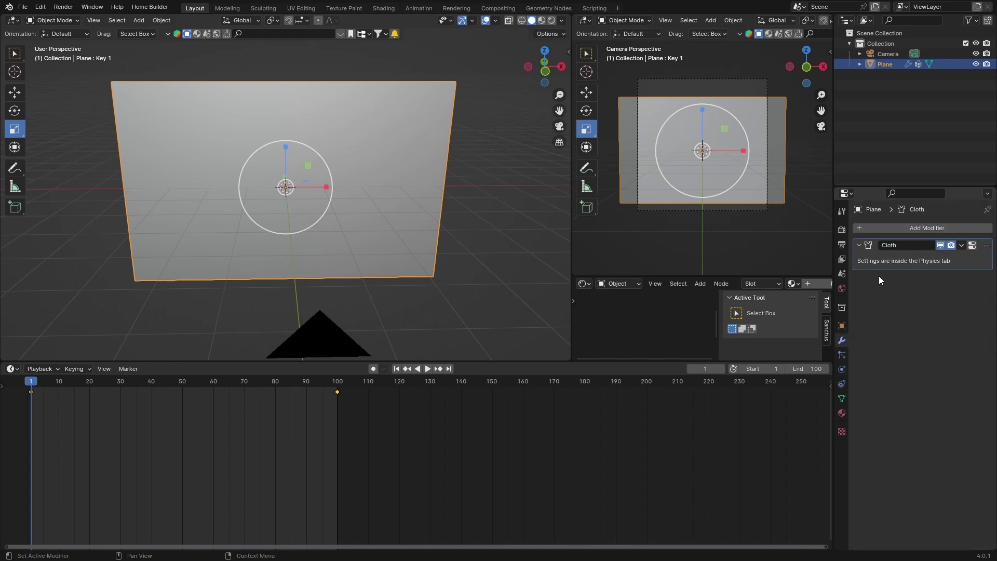
pyautogui.click(887, 229)
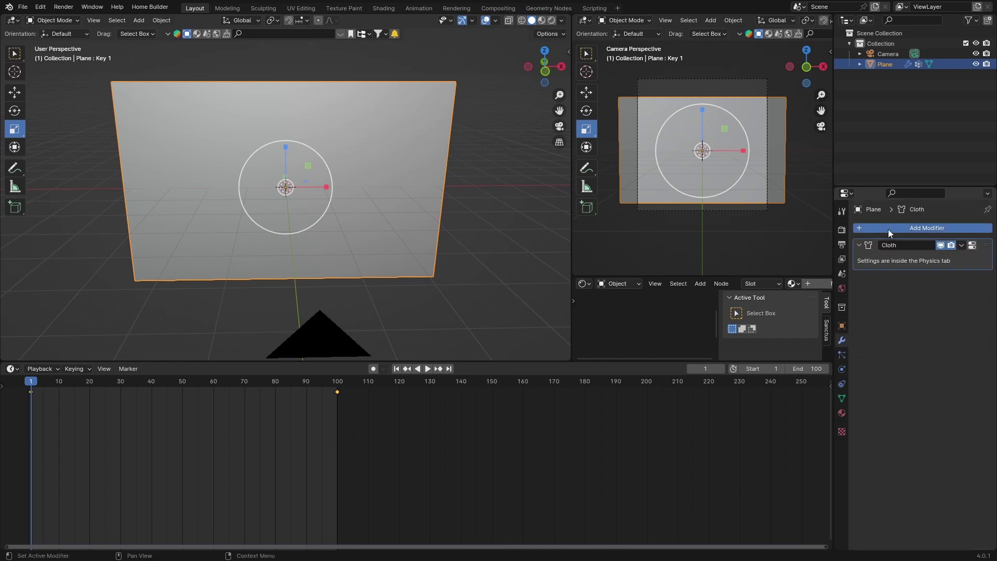
pyautogui.click(854, 231)
pyautogui.write('sub')
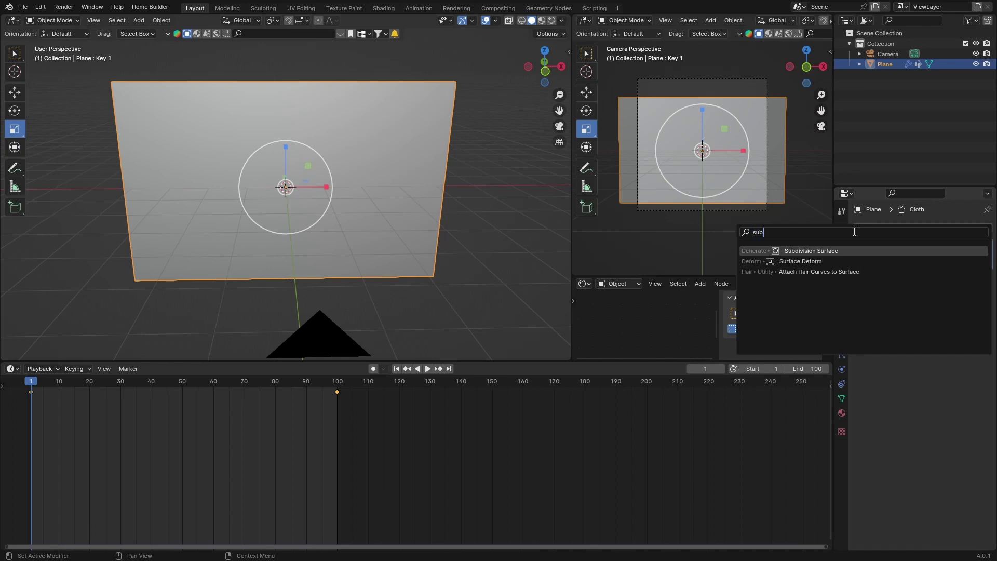
pyautogui.press('Down')
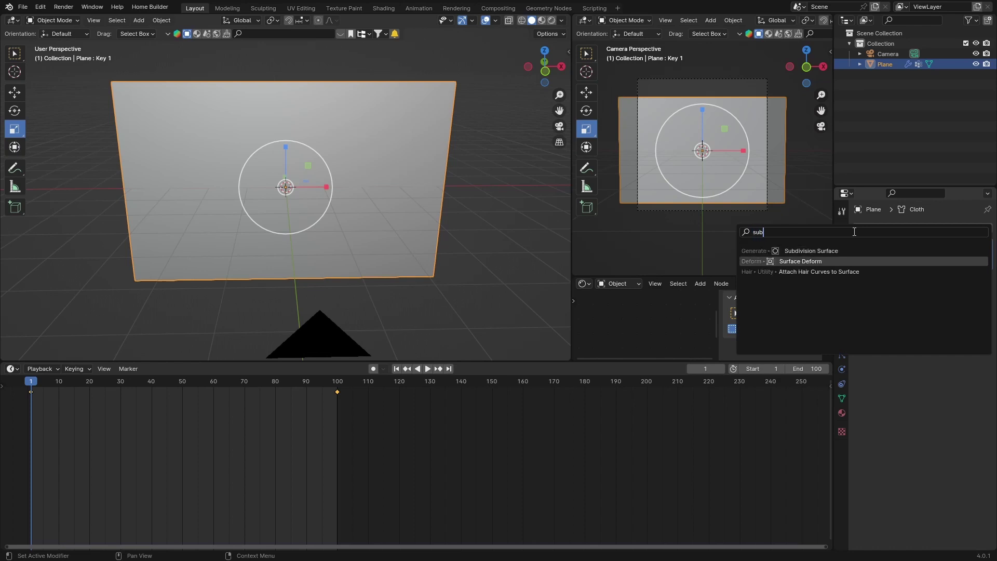
pyautogui.press('Up')
pyautogui.press('Return')
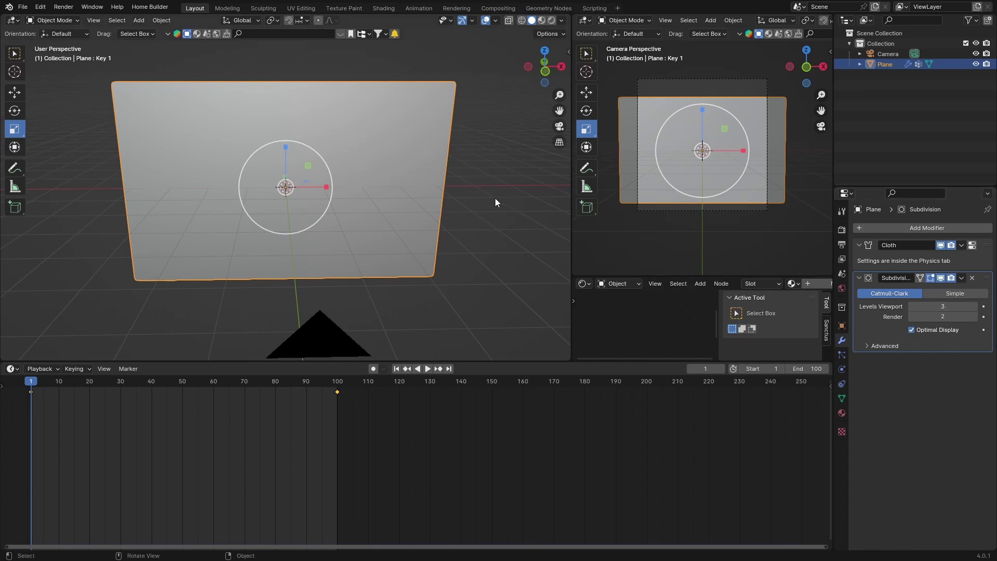
pyautogui.rightClick(397, 181)
pyautogui.click(397, 181)
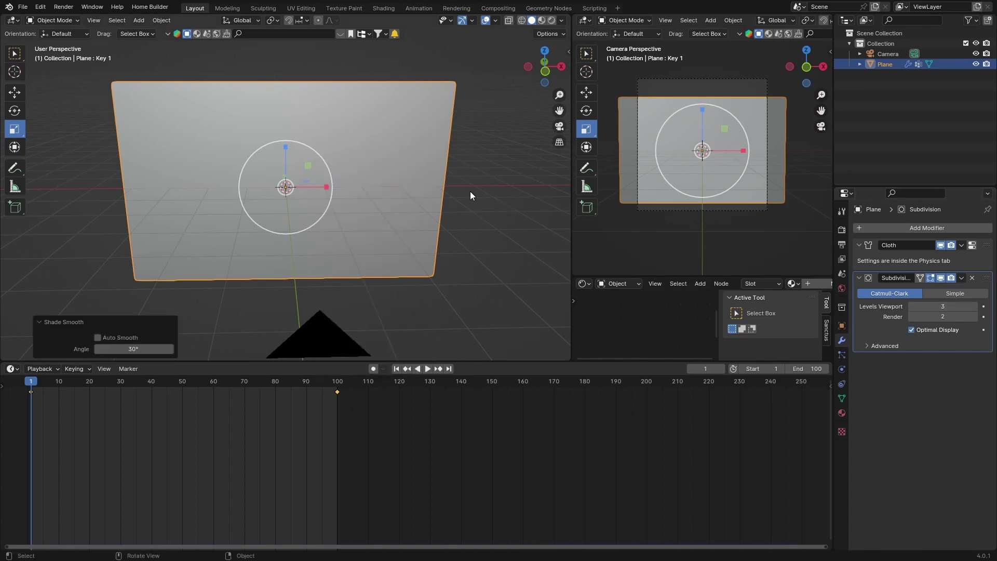
# - Add a Solidify modifier with a thickness of 0.001 m
pyautogui.click(910, 227)
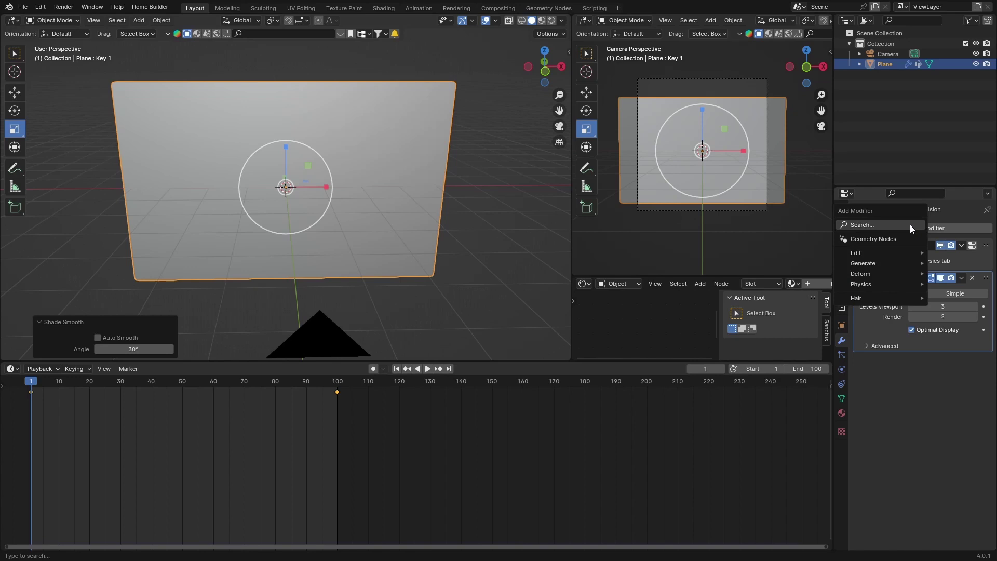
pyautogui.click(893, 224)
pyautogui.write('soli')
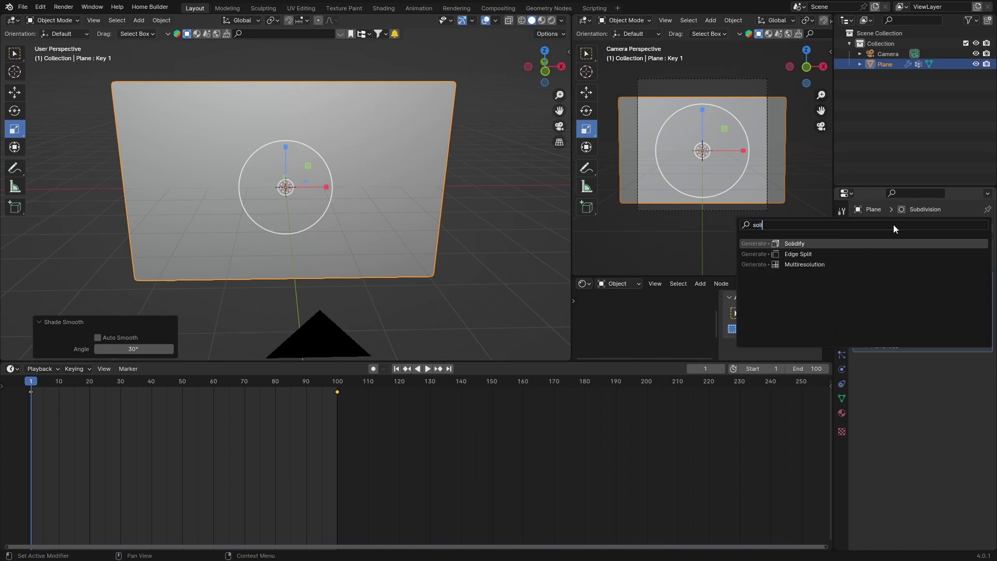
pyautogui.press('Return')
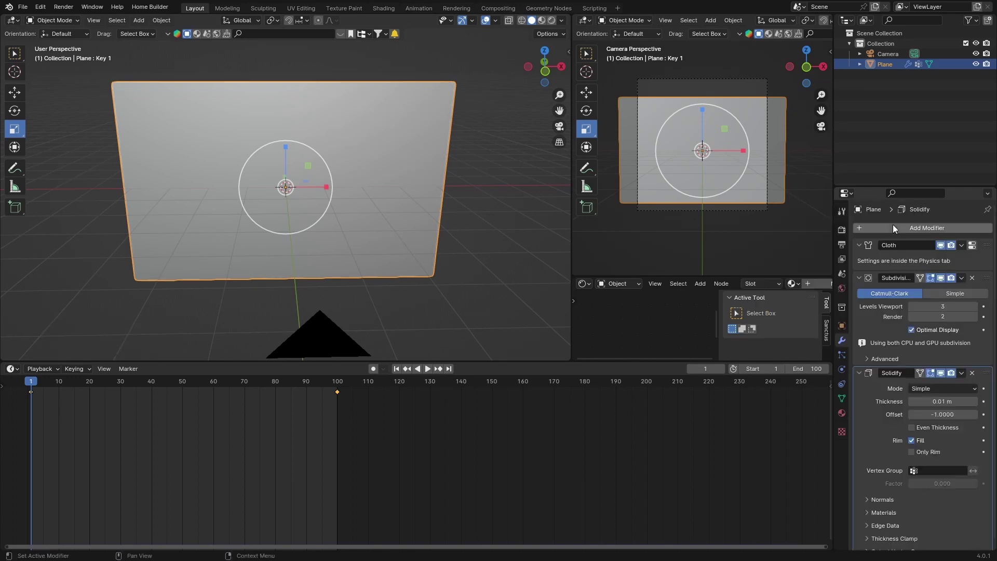
pyautogui.click(941, 402)
pyautogui.write('0.00')
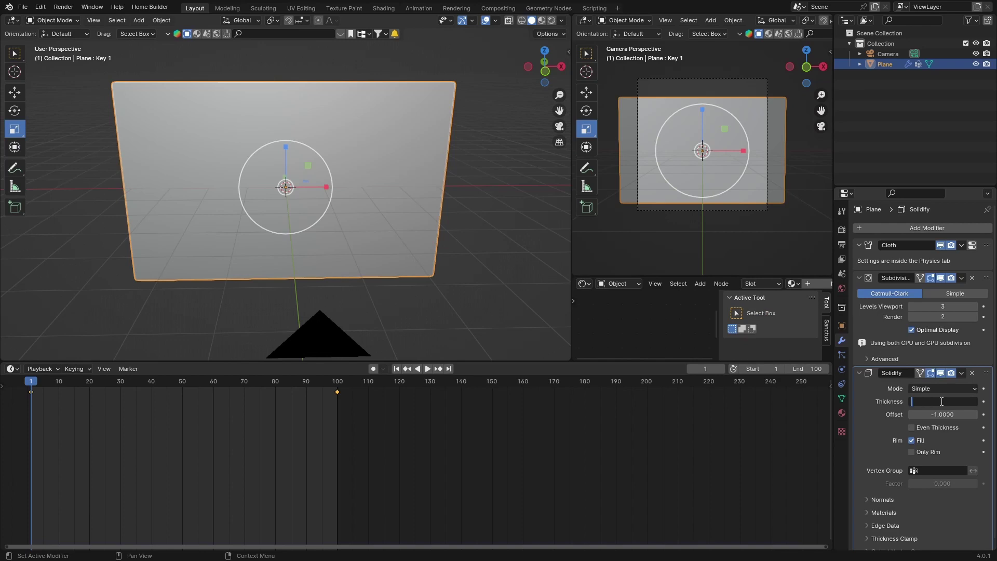
pyautogui.write('1')
pyautogui.press('Return')
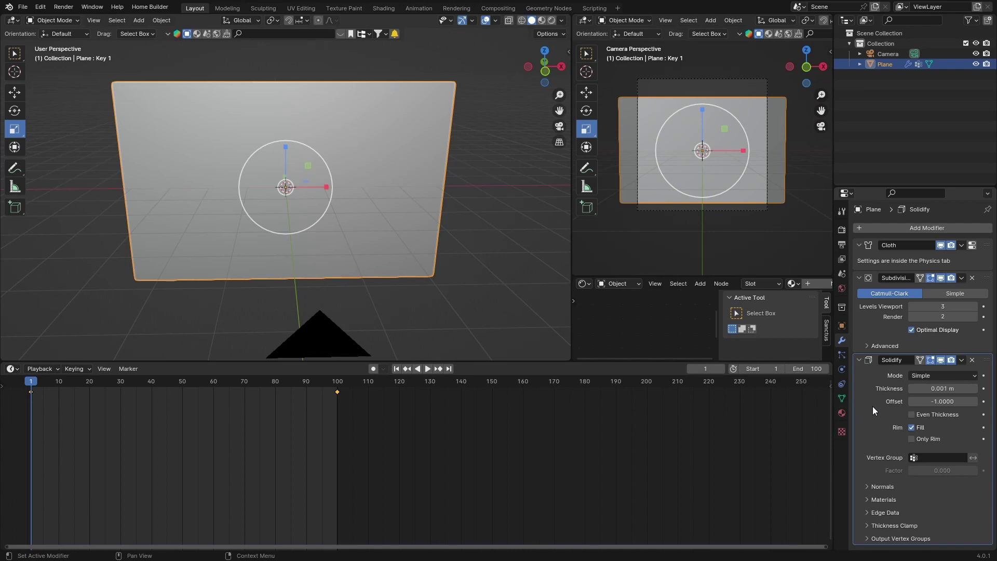
# - Set the cloth cache End frame to 100 and bake the simulation
pyautogui.click(841, 369)
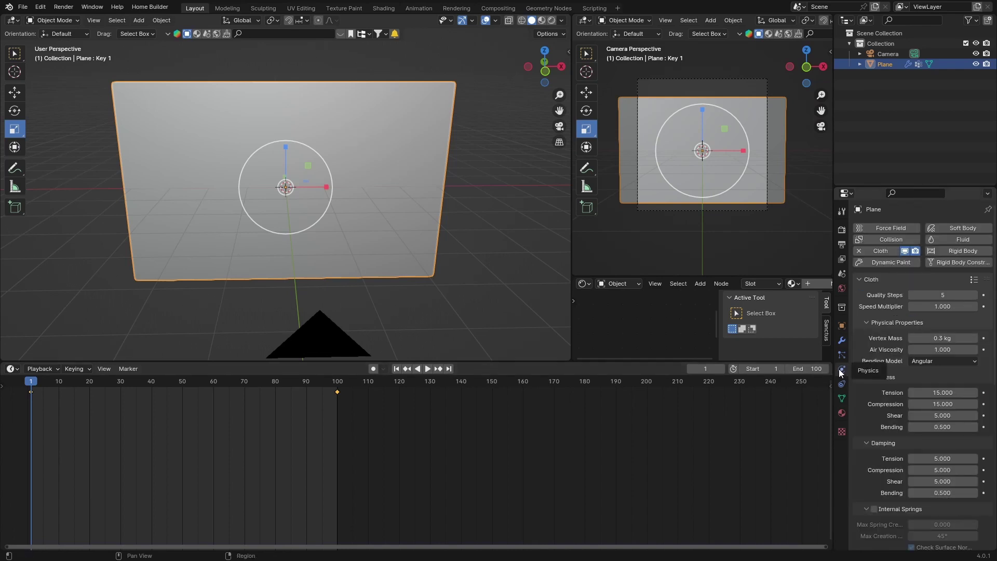
pyautogui.scroll(-15, 855, 377)
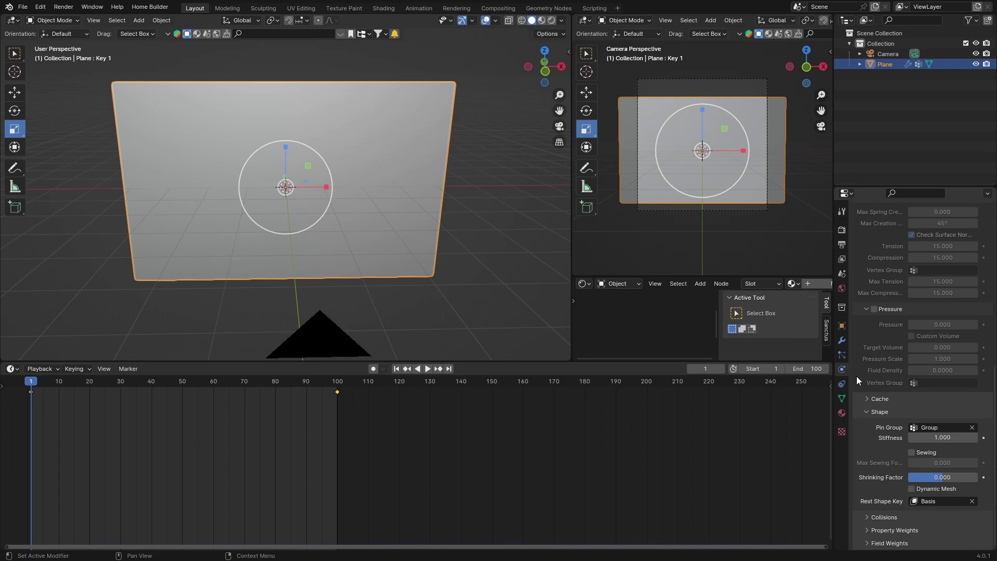
pyautogui.click(867, 398)
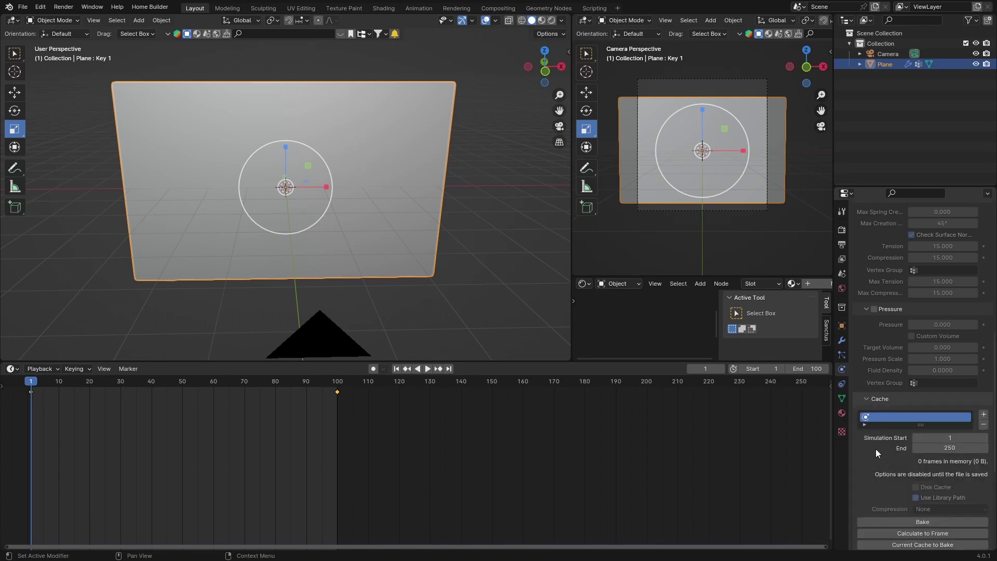
pyautogui.click(957, 447)
pyautogui.press('BackSpace')
pyautogui.write('100')
pyautogui.press('Return')
pyautogui.scroll(-4, 864, 393)
pyautogui.click(899, 439)
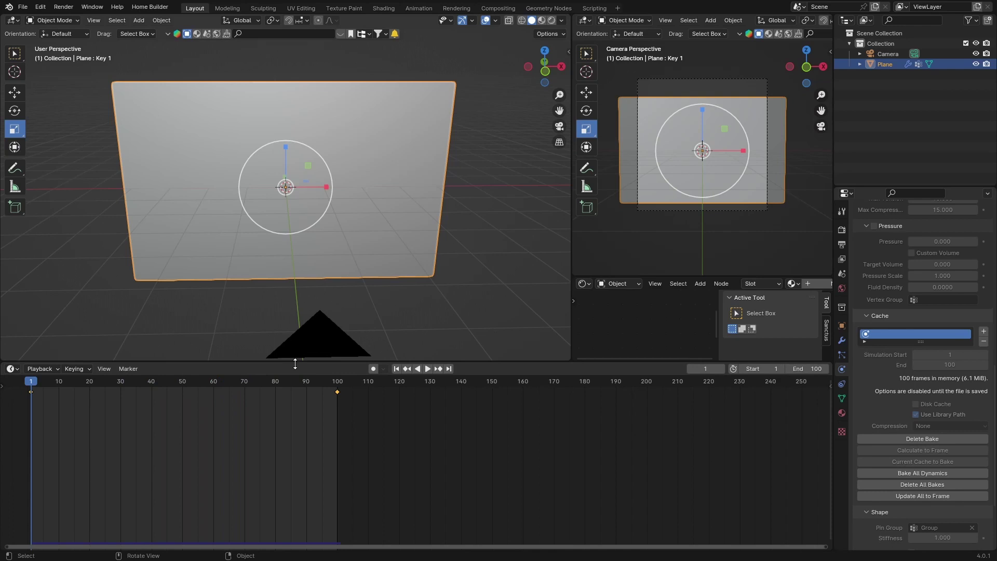
# - Play and scrub the baked cloth, stopping once the curtain is fully draped
pyautogui.press('space')
pyautogui.moveTo(54, 385); pyautogui.dragTo(297, 388)
pyautogui.moveTo(228, 393); pyautogui.dragTo(31, 394)
pyautogui.press('space')
pyautogui.press('space')
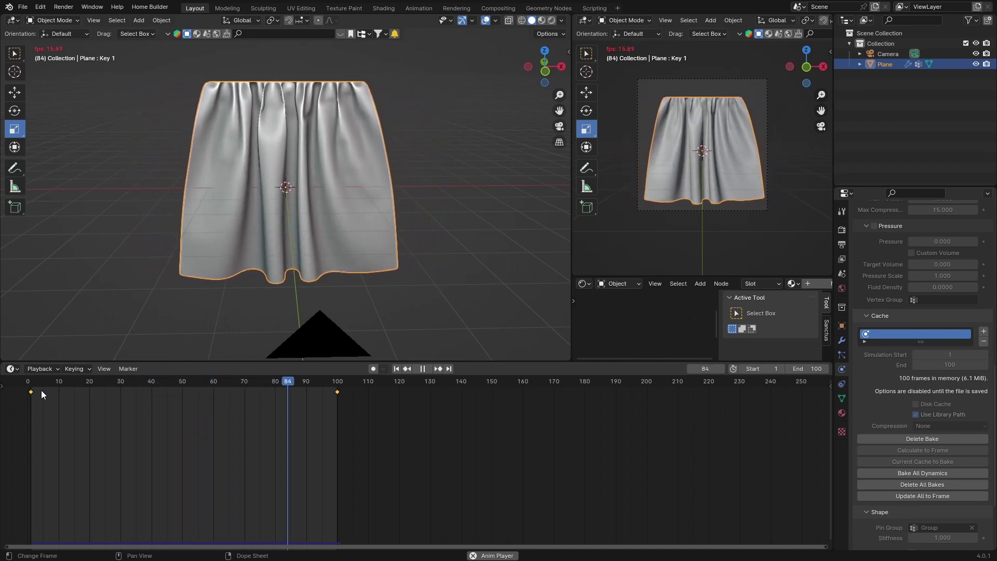
pyautogui.press('space')
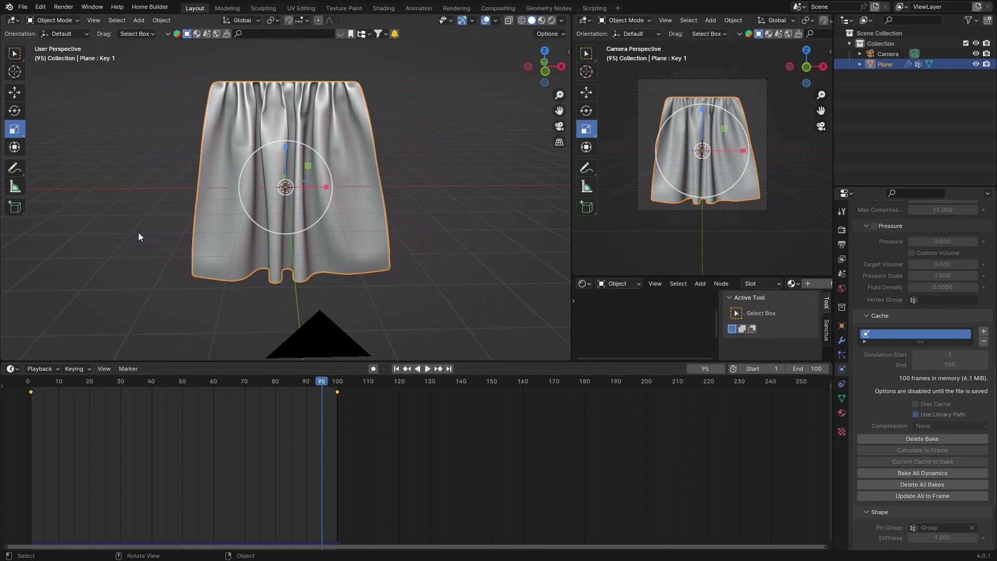
# - Enlarge the 3D view and switch to Rendered shading lit by an HDRI instead of Scene World
pyautogui.click(138, 232)
pyautogui.moveTo(70, 359); pyautogui.dragTo(72, 527)
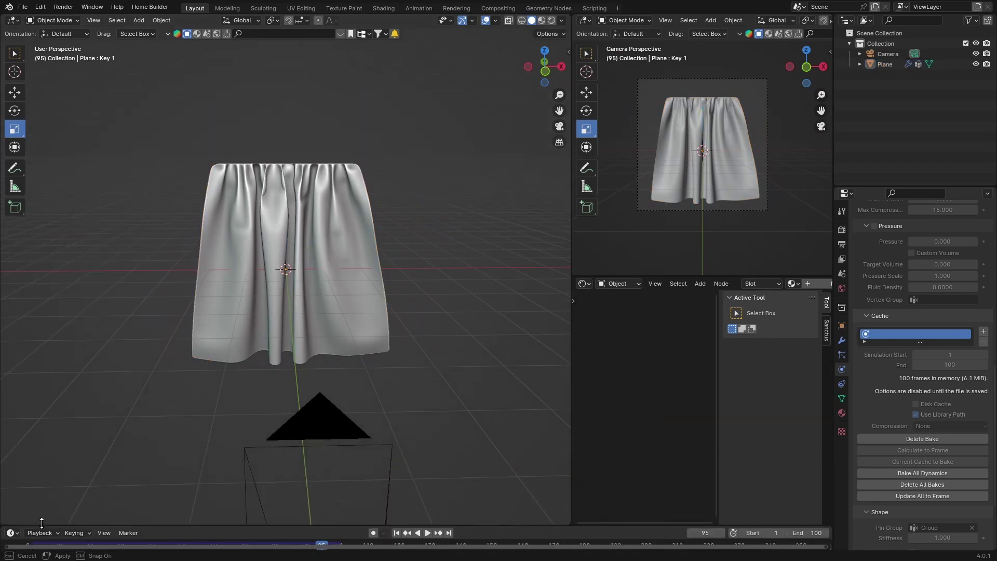
pyautogui.moveTo(88, 310)
pyautogui.mouseDown(button='middle')
pyautogui.moveTo(276, 313)
pyautogui.moveTo(83, 319)
pyautogui.mouseUp(button='middle')
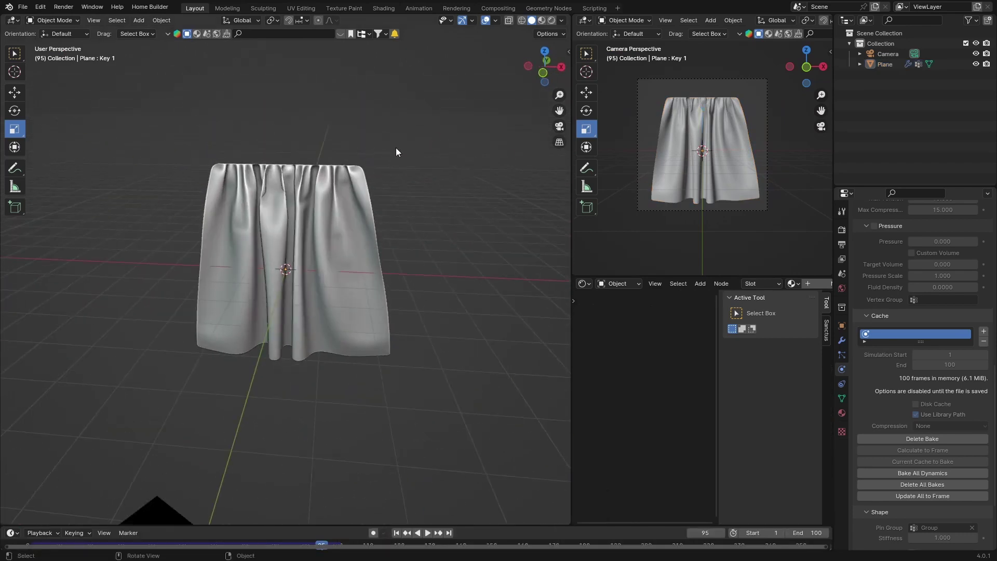
pyautogui.click(551, 20)
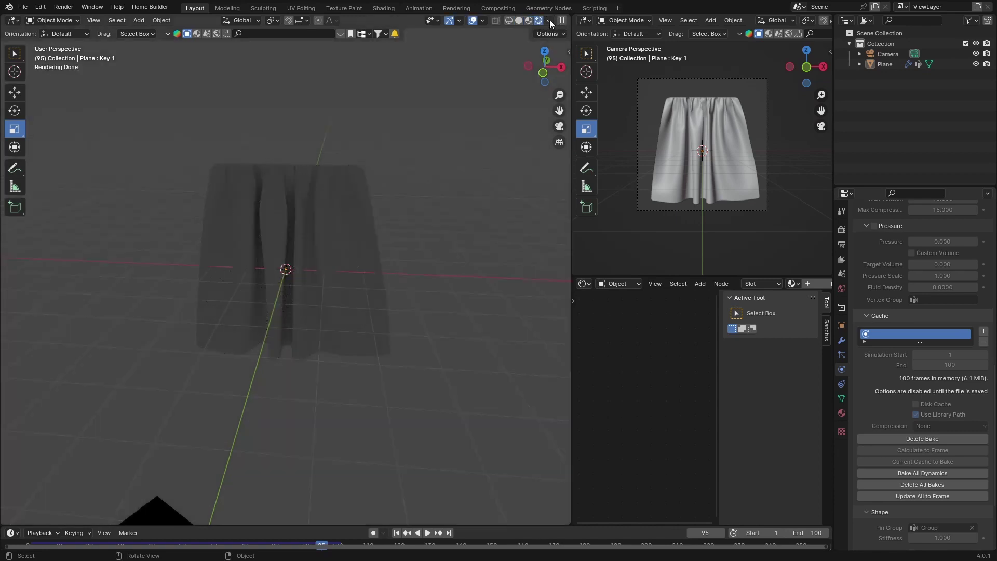
pyautogui.click(549, 19)
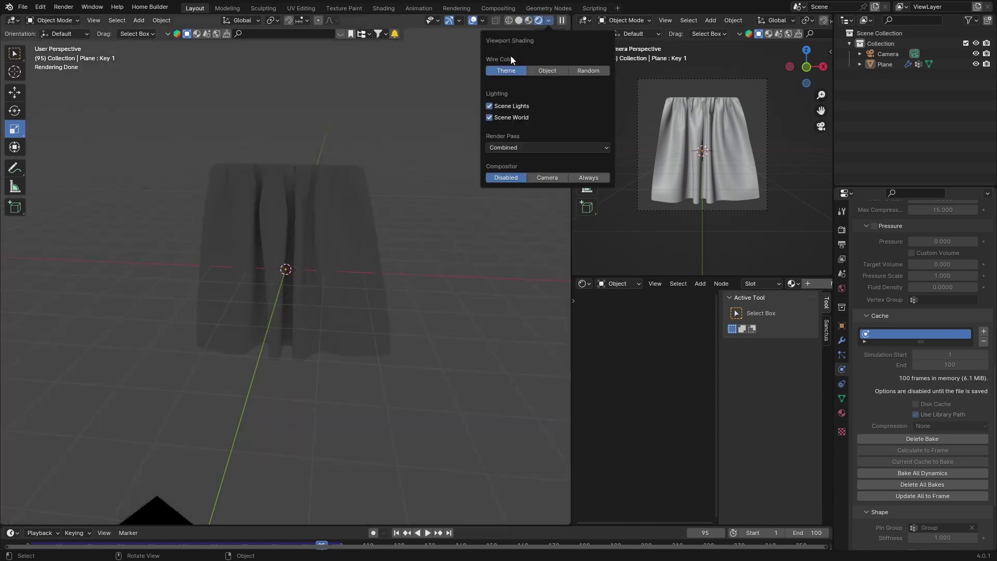
pyautogui.click(488, 117)
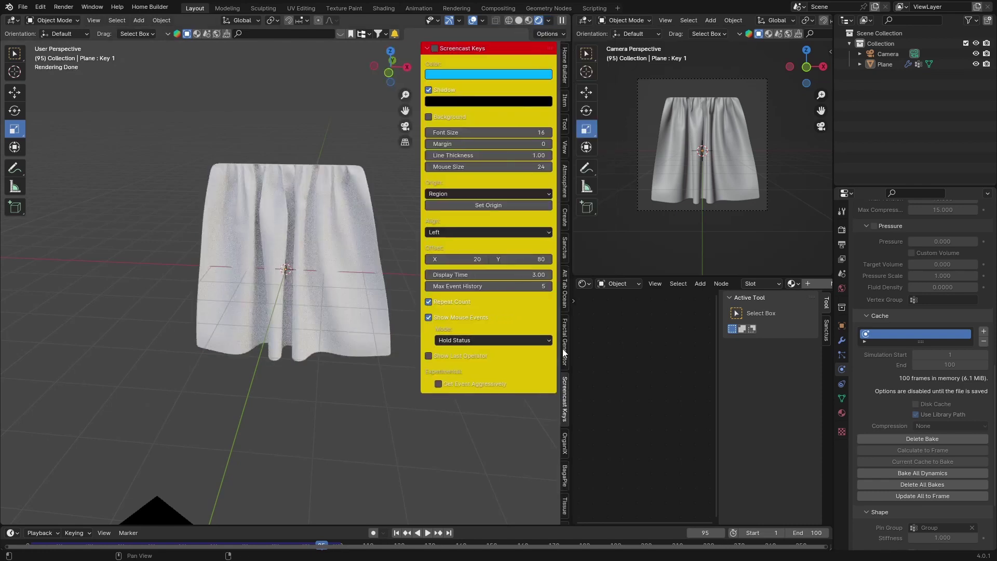
pyautogui.scroll(-10, 562, 347)
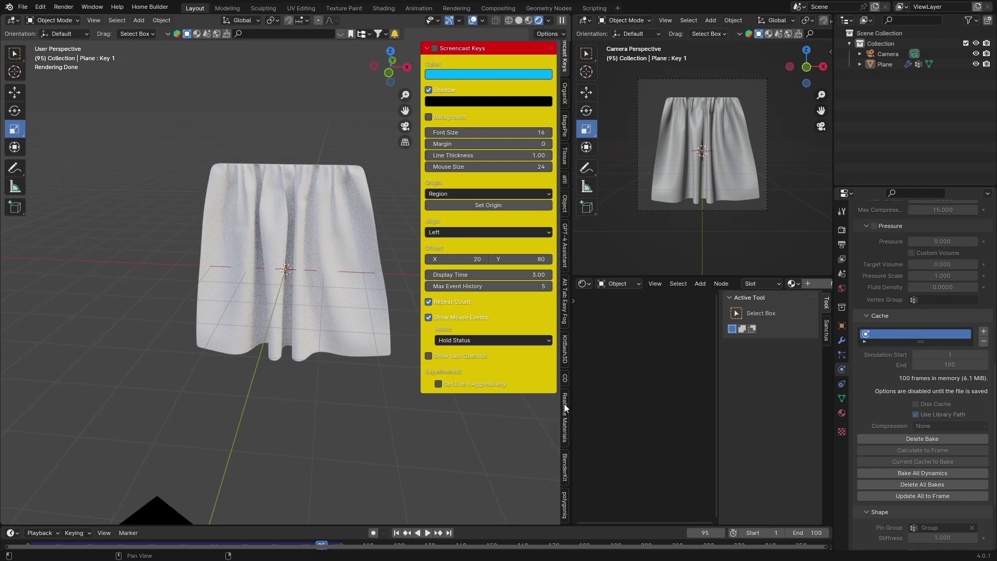
# - Apply the Silky Cloth material from the Cloth UV category to the curtain
pyautogui.click(564, 409)
pyautogui.click(465, 114)
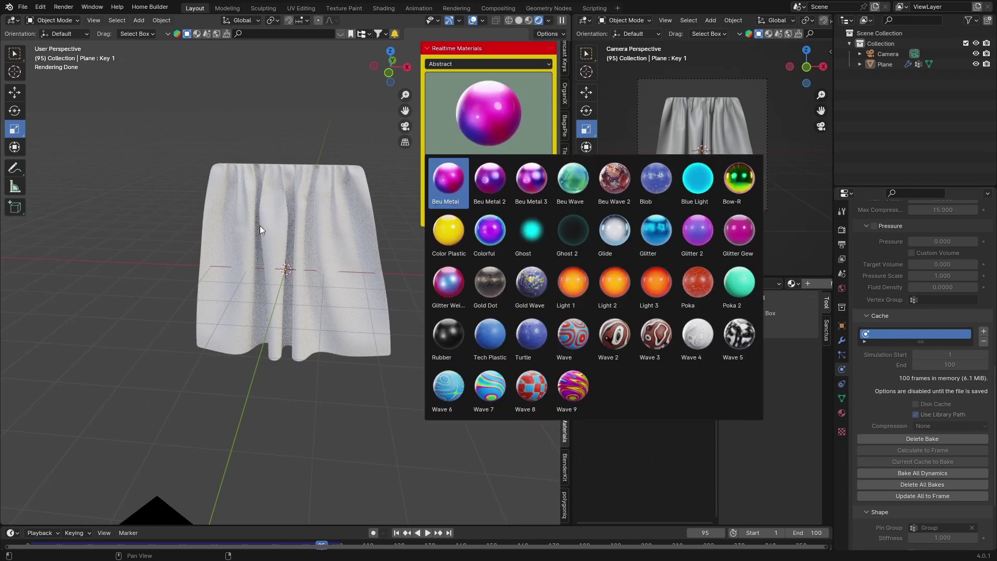
pyautogui.click(254, 223)
pyautogui.click(488, 64)
pyautogui.click(457, 136)
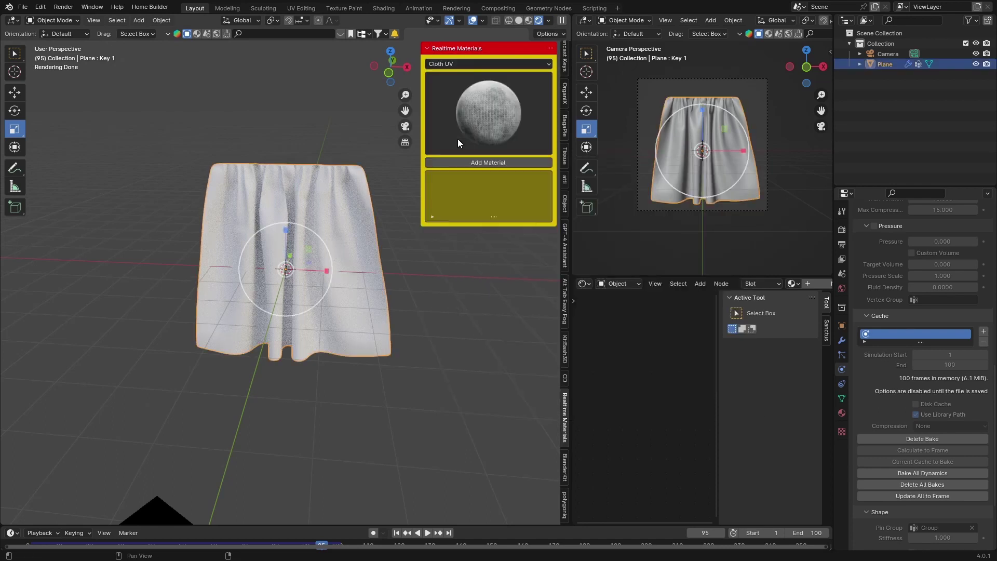
pyautogui.click(471, 117)
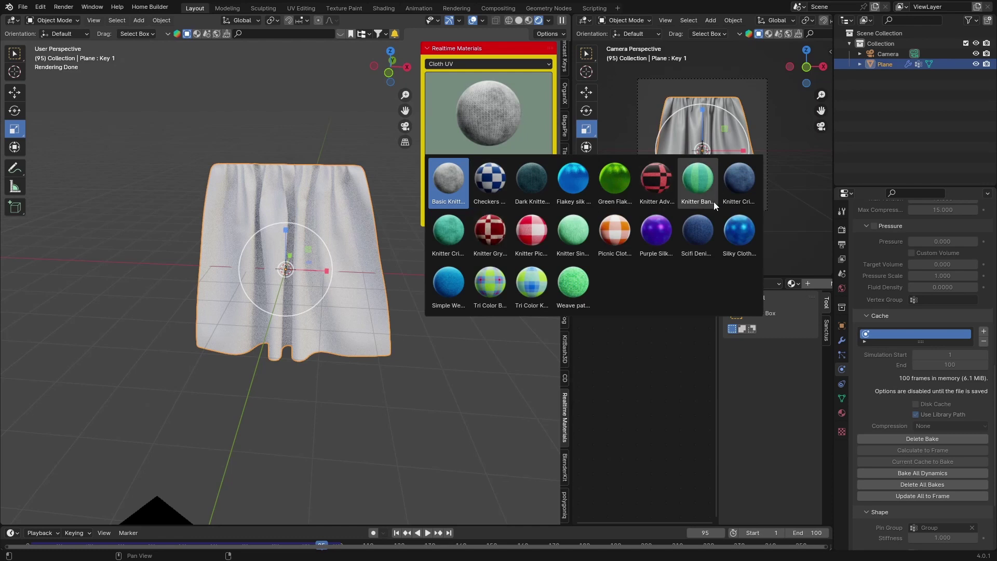
pyautogui.click(733, 232)
pyautogui.click(485, 163)
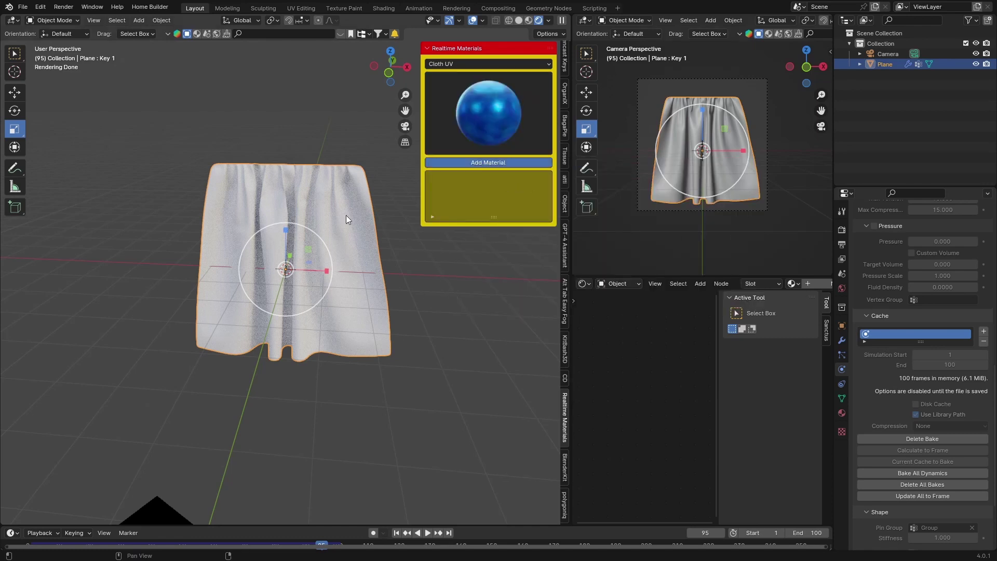
# - Deselect the curtain, orbit around it, and hide the side panel
pyautogui.click(111, 289)
pyautogui.moveTo(204, 260); pyautogui.dragTo(431, 168, button='middle')
pyautogui.press('n')
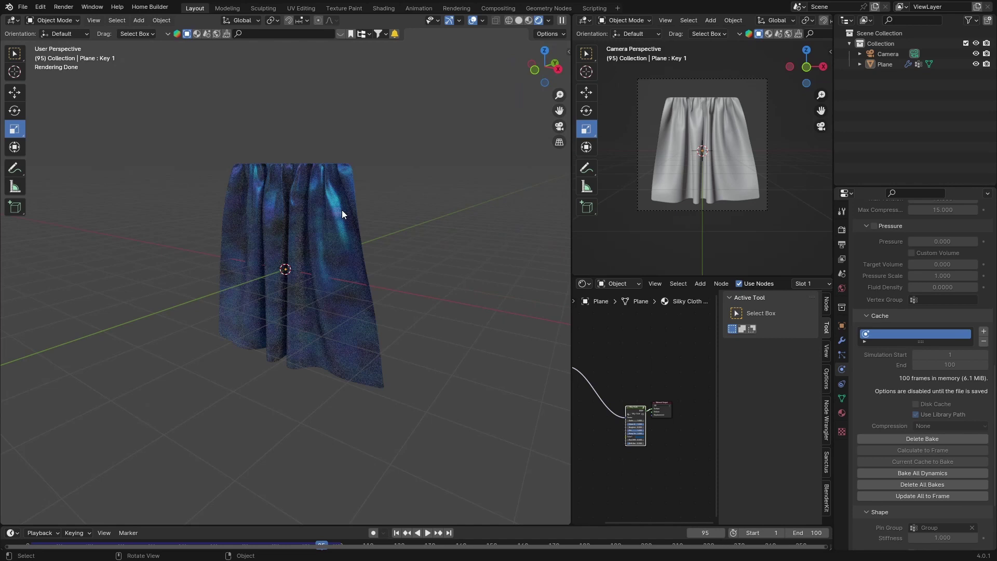